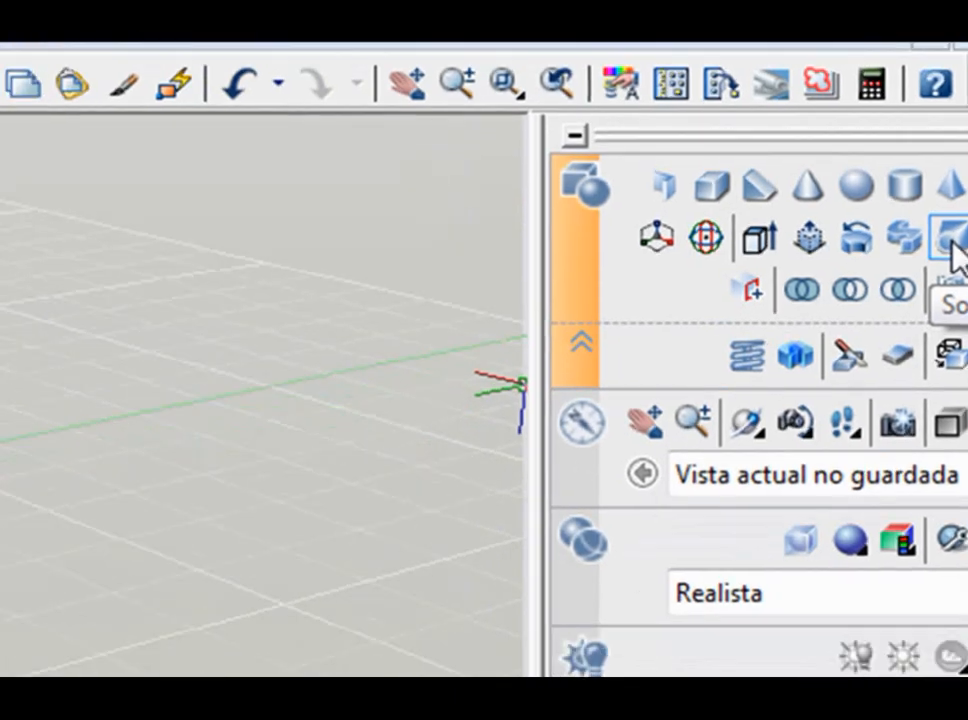
Step: Loft a solid through the five red circles from the lowest to the topmost, using cross sections only
click(866, 302)
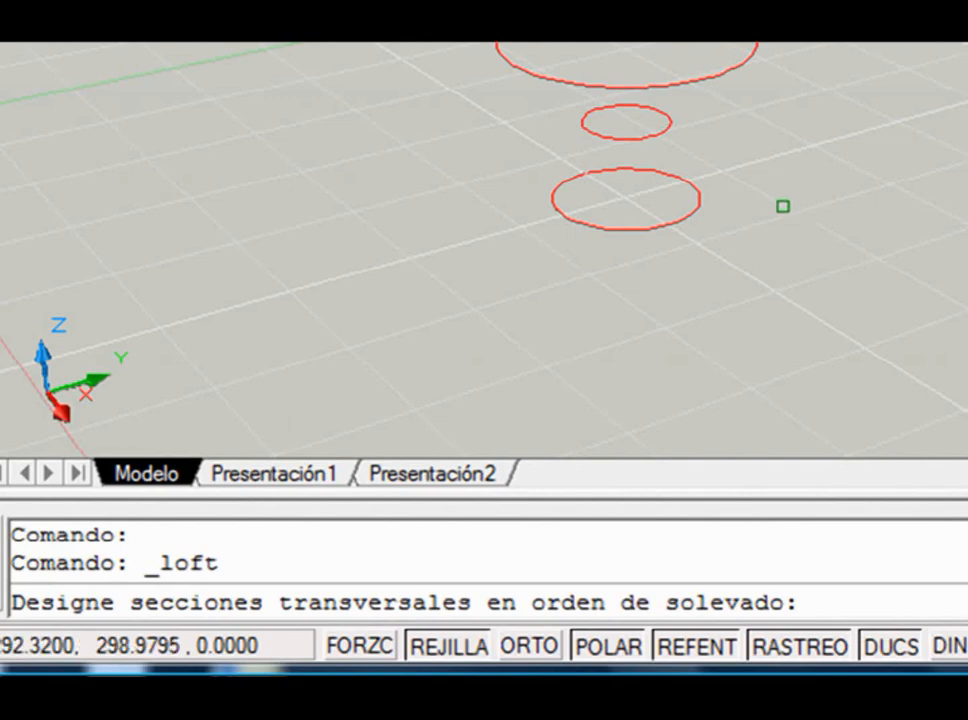
click(651, 234)
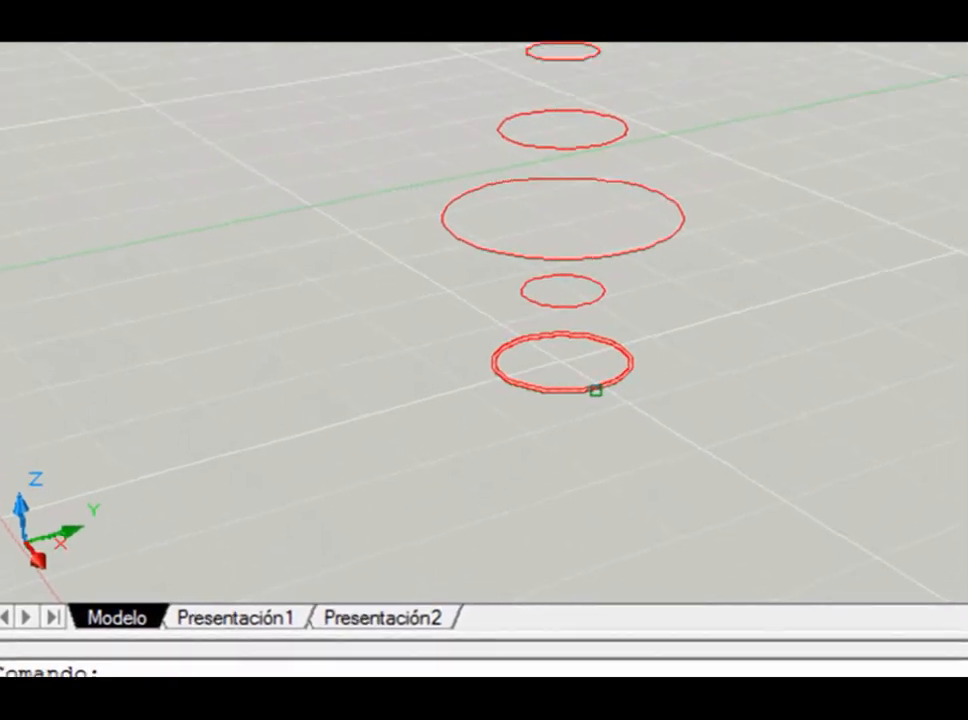
click(542, 514)
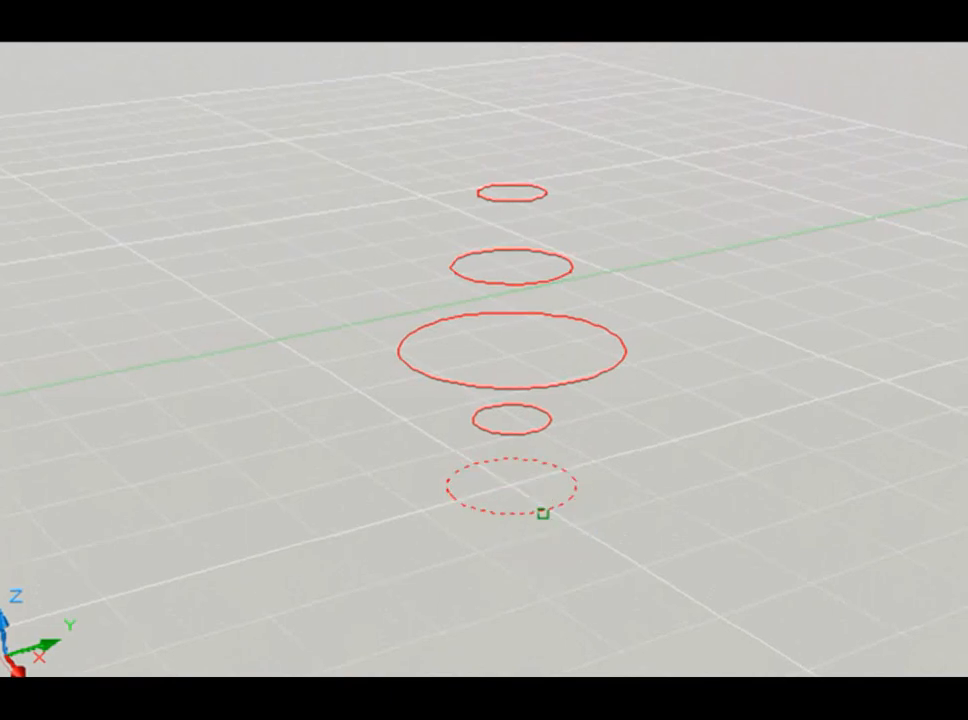
click(511, 432)
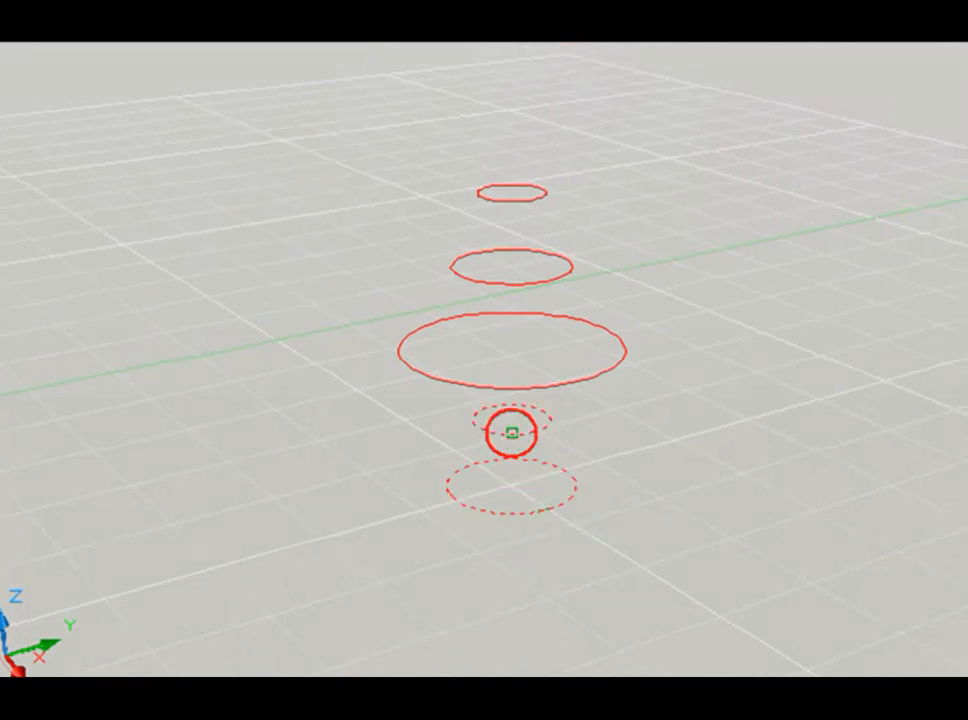
click(563, 380)
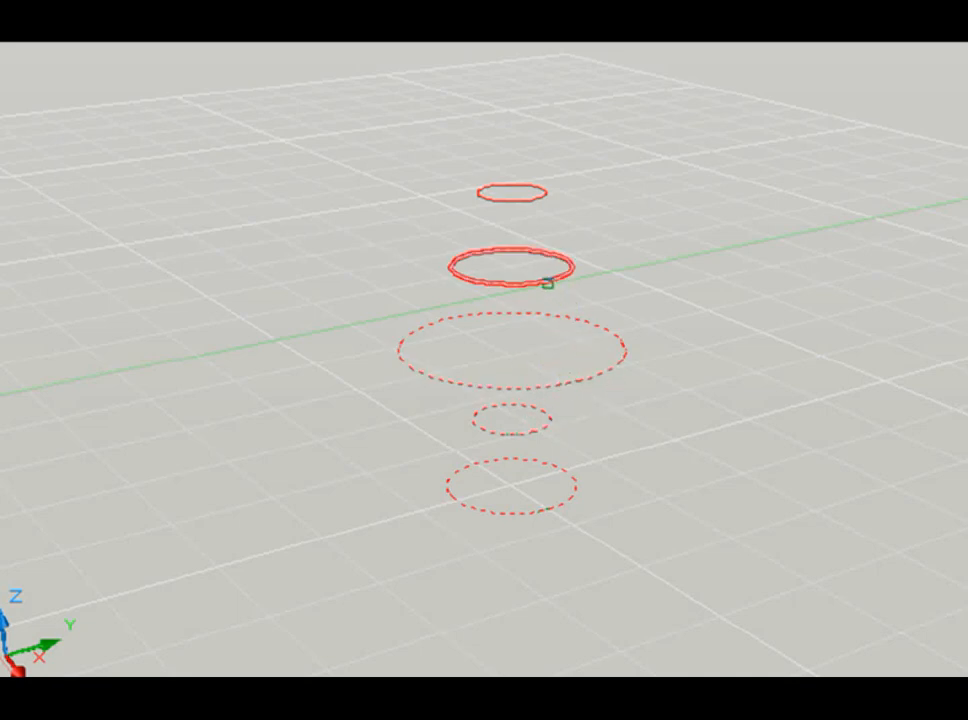
click(547, 283)
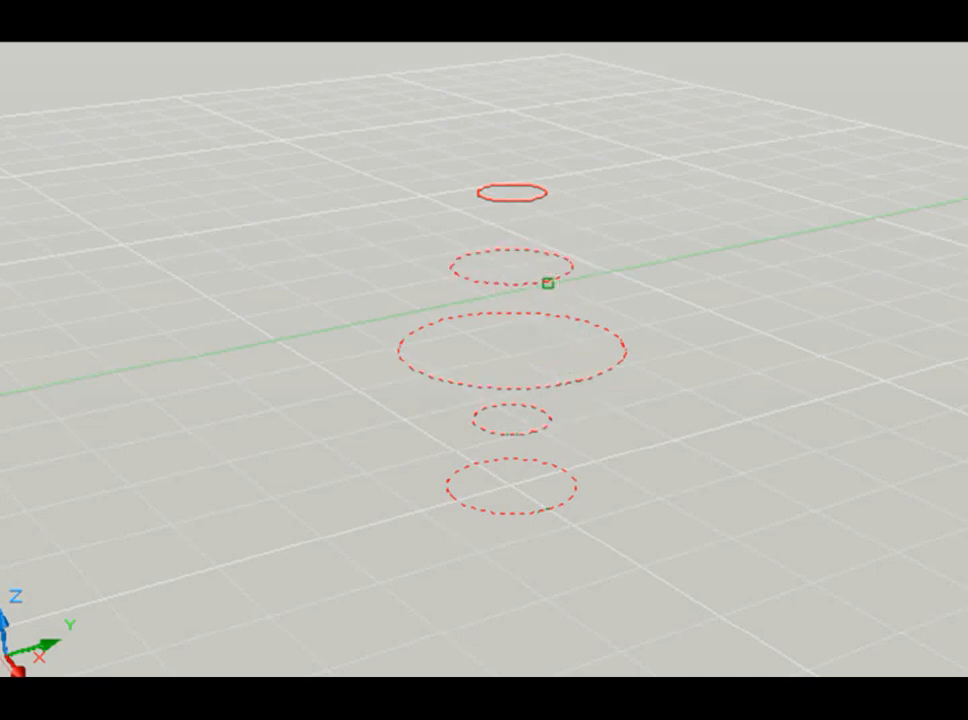
click(525, 198)
key(Return)
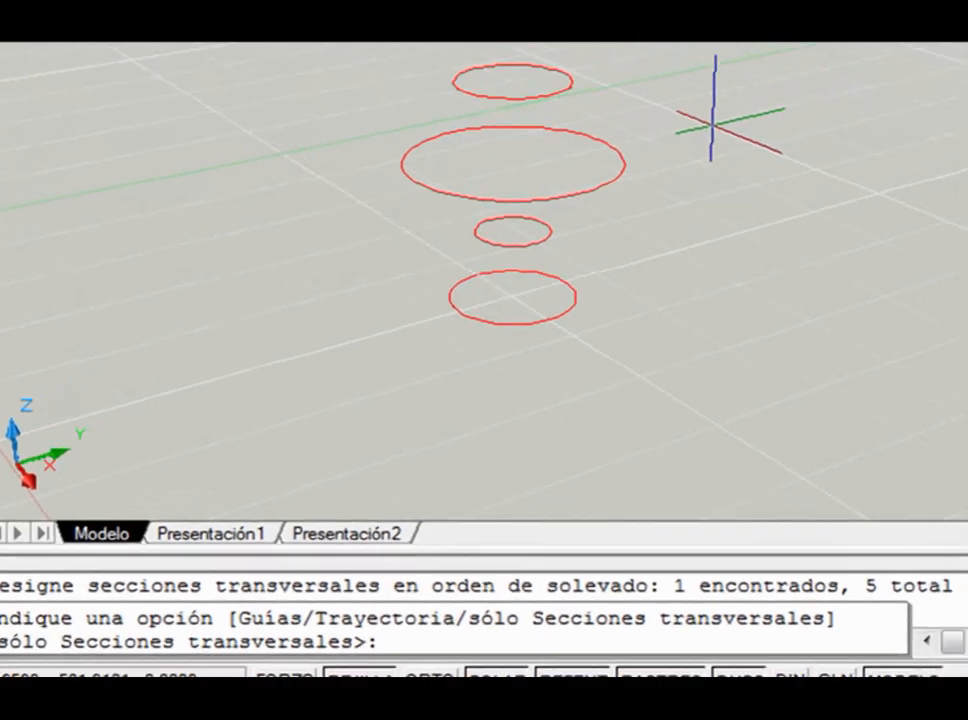
key(Return)
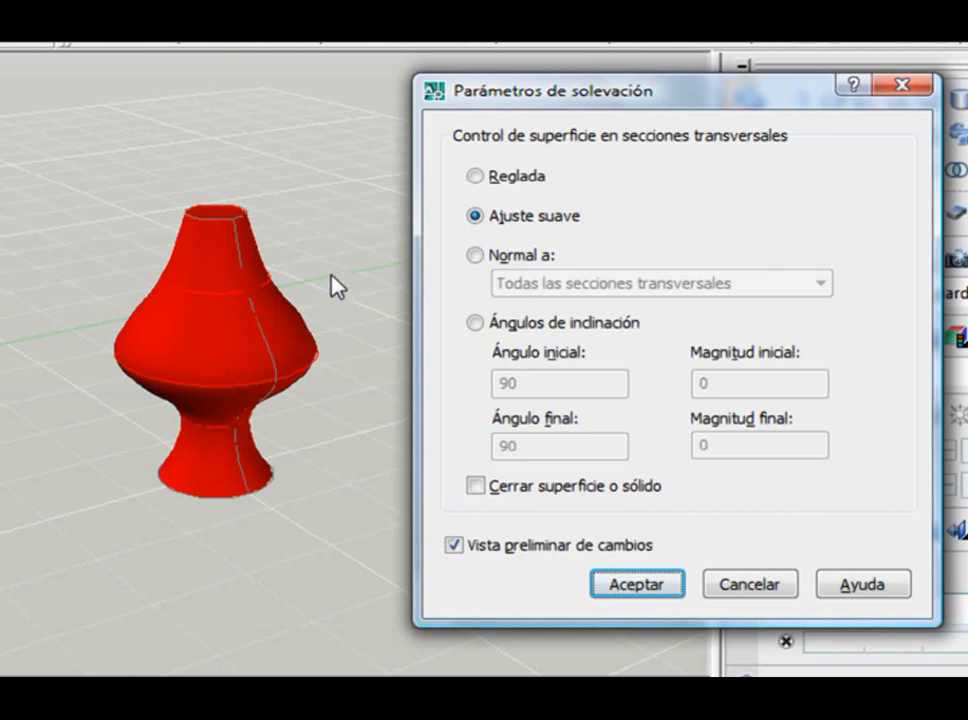
Step: Preview the loft with Reglada and Ángulos de inclinación surface control, return to Ajuste suave, and toggle the Cerrar superficie o sólido option
click(484, 177)
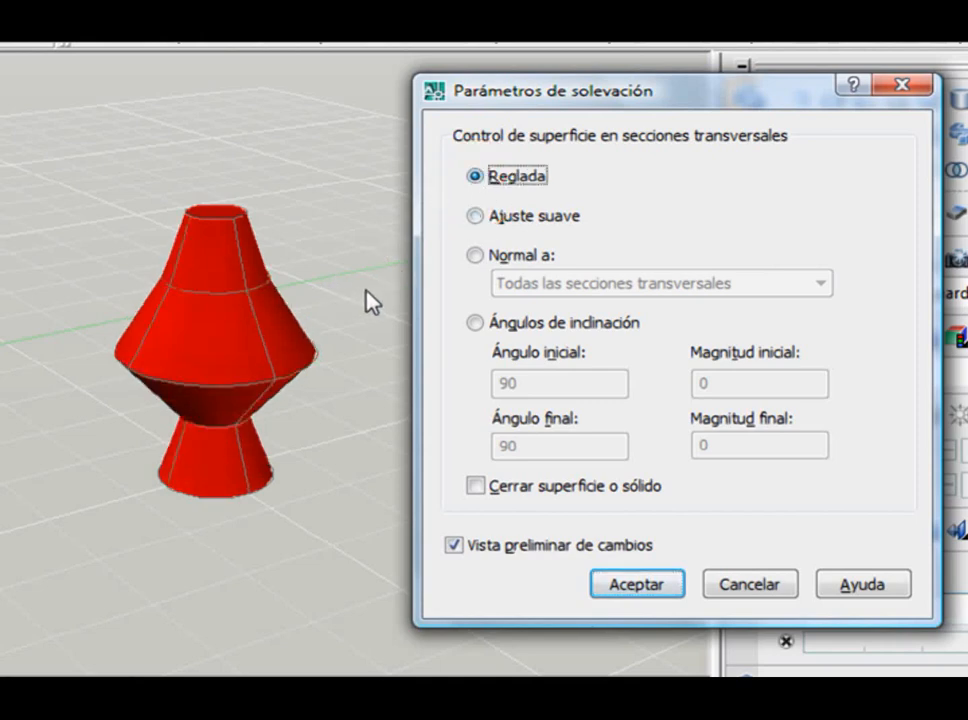
click(497, 220)
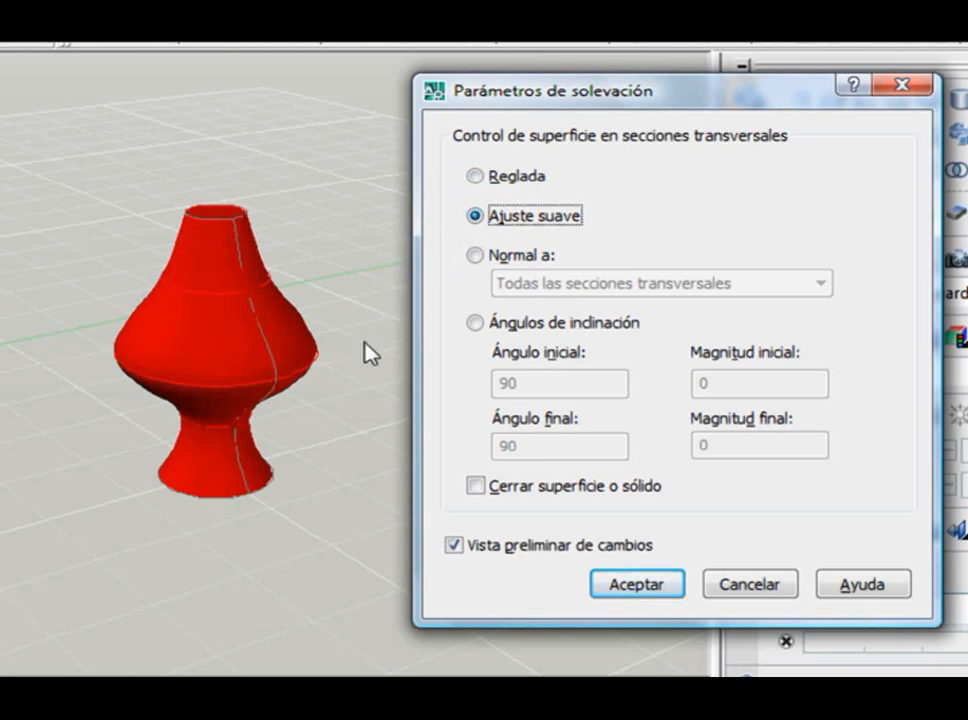
click(476, 321)
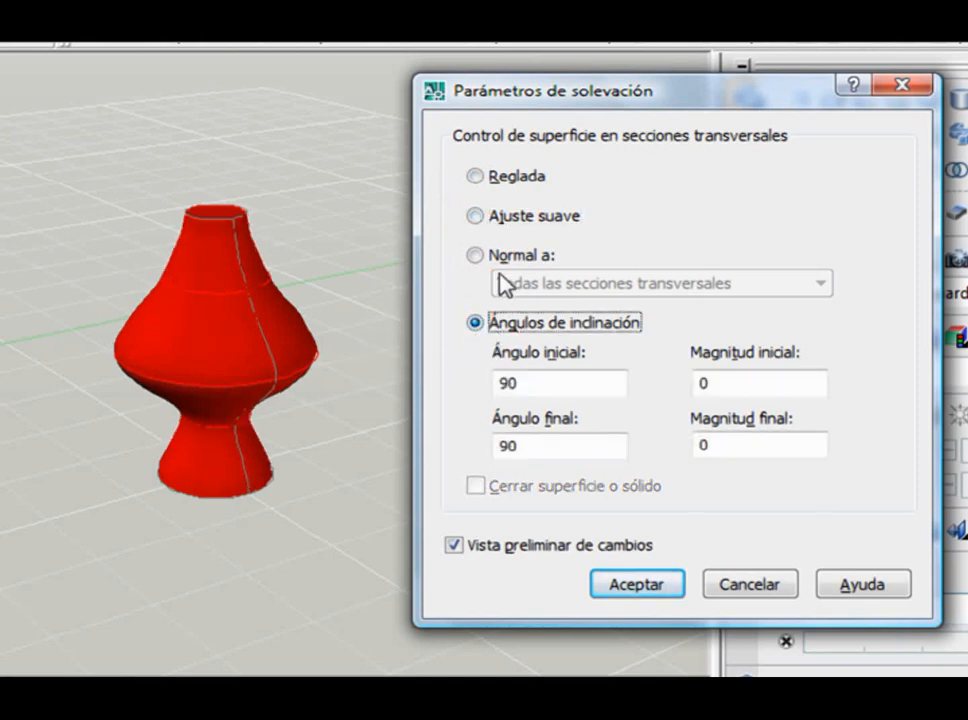
click(478, 217)
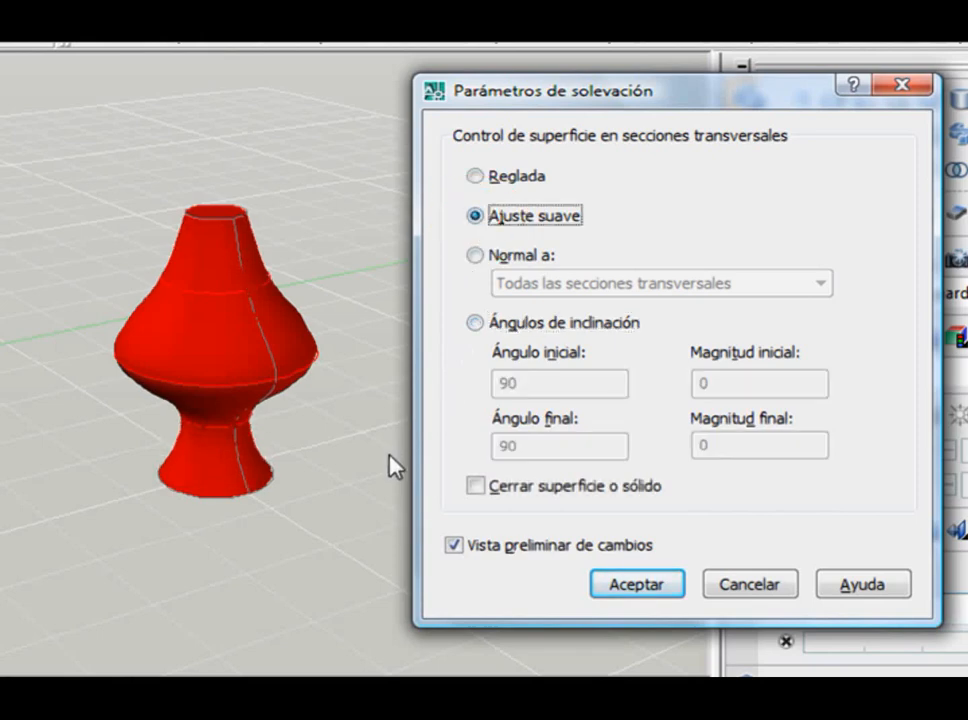
click(475, 487)
click(476, 487)
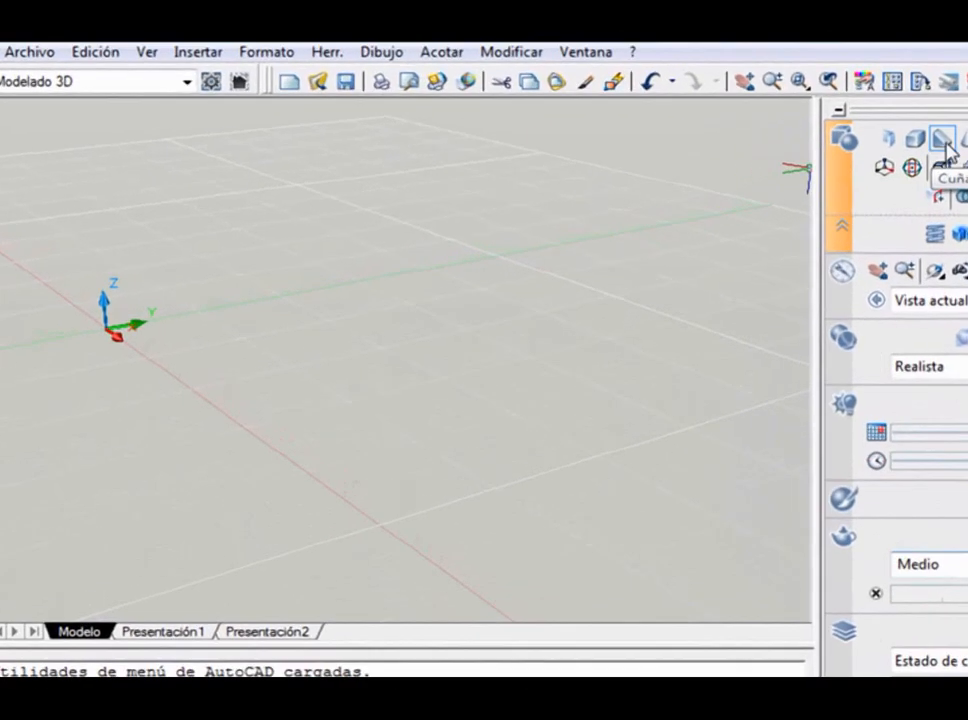
Step: Draw a wedge freehand on the ground plane between the X and Y axes, sloping down along the X direction
click(357, 344)
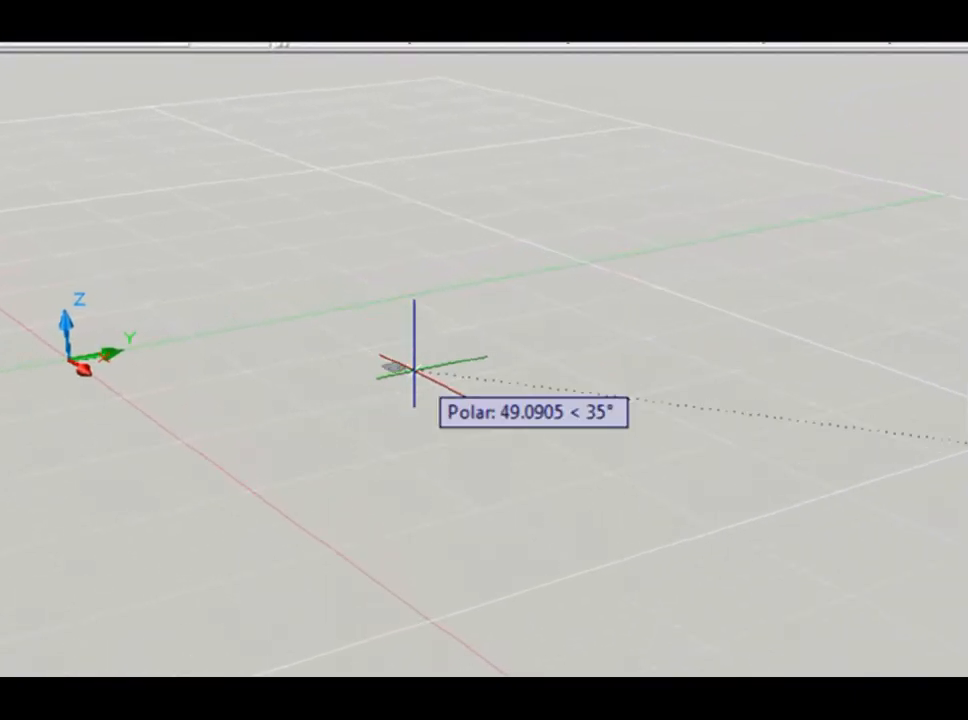
click(690, 393)
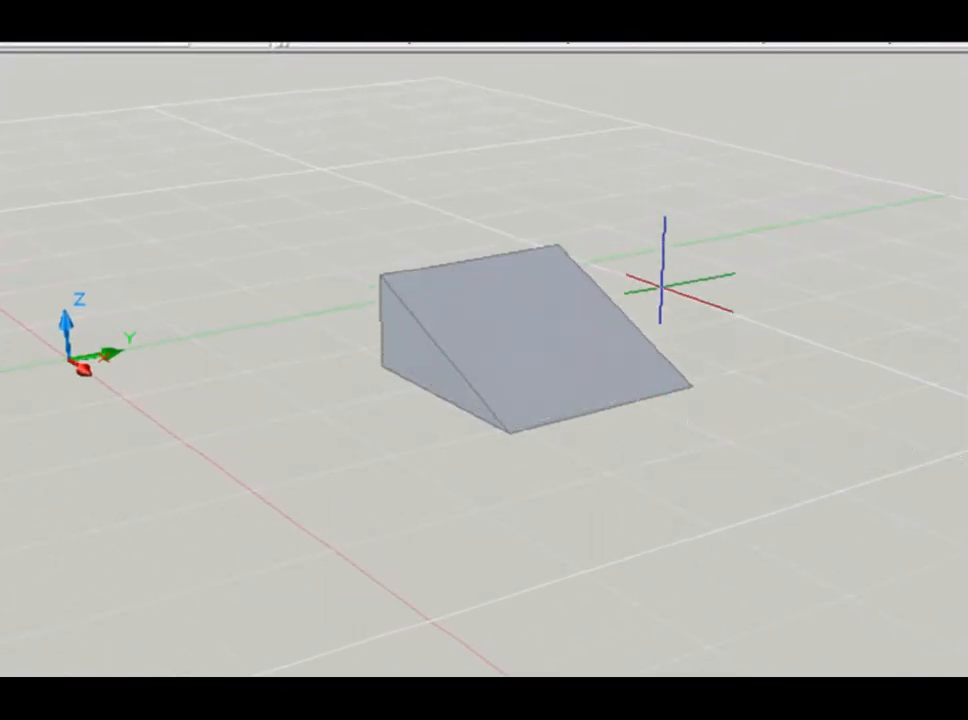
click(655, 186)
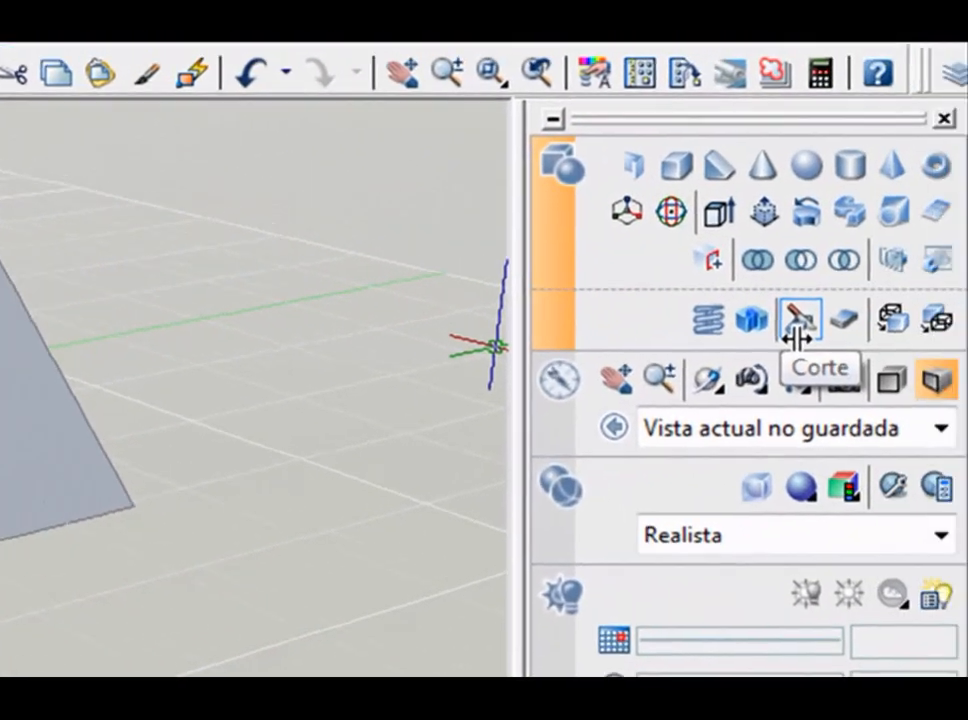
Step: Slice the wedge with a YZ plane through the midpoint of its lower side edge, keeping both pieces
click(778, 338)
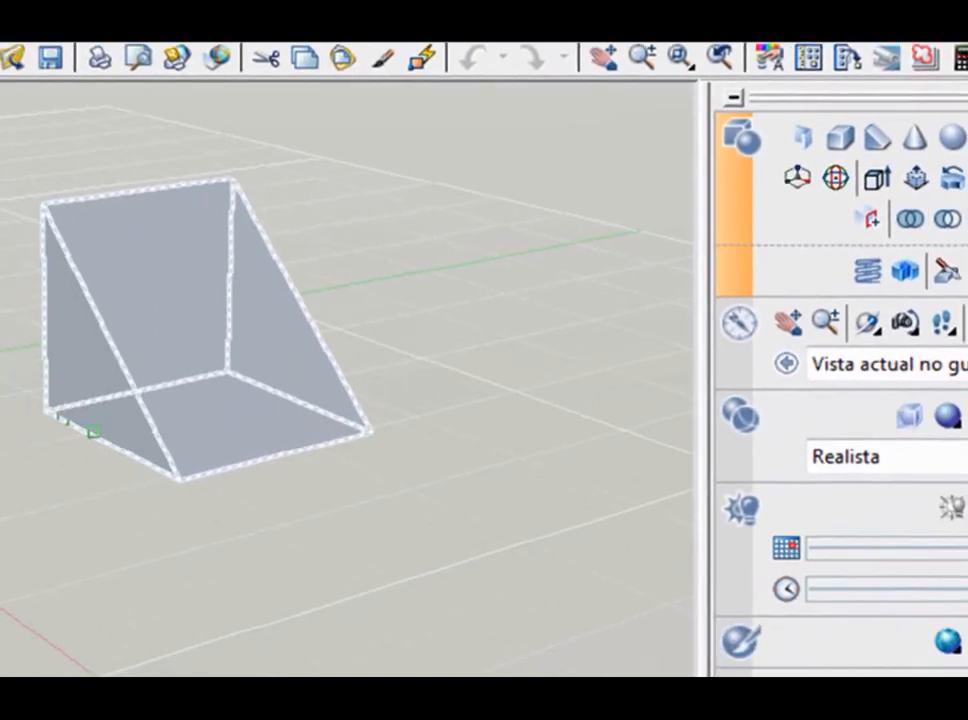
click(257, 389)
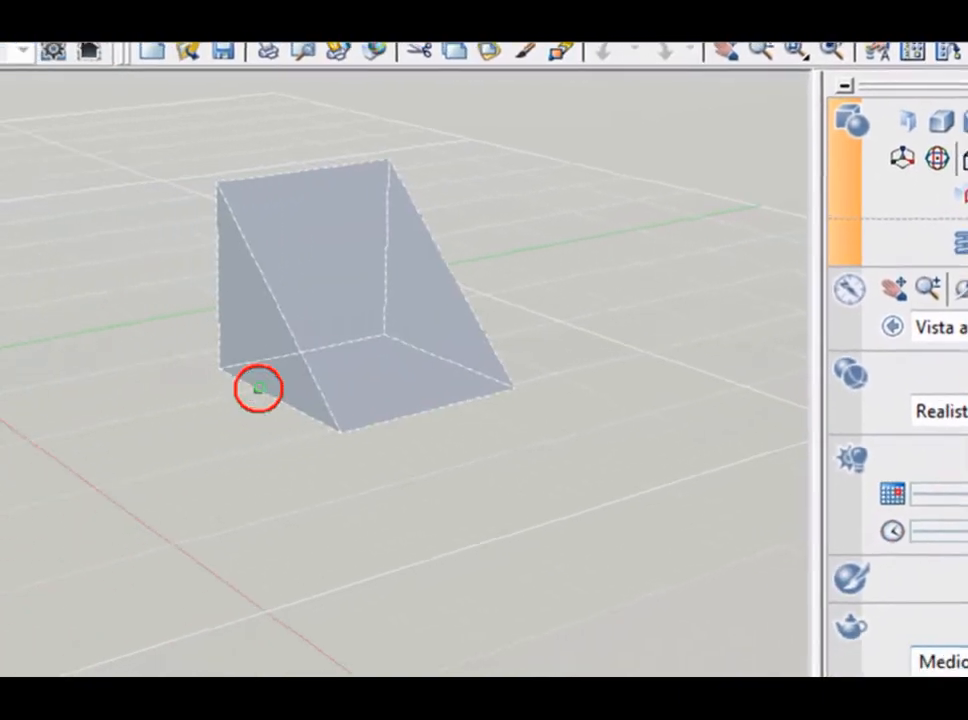
key(Return)
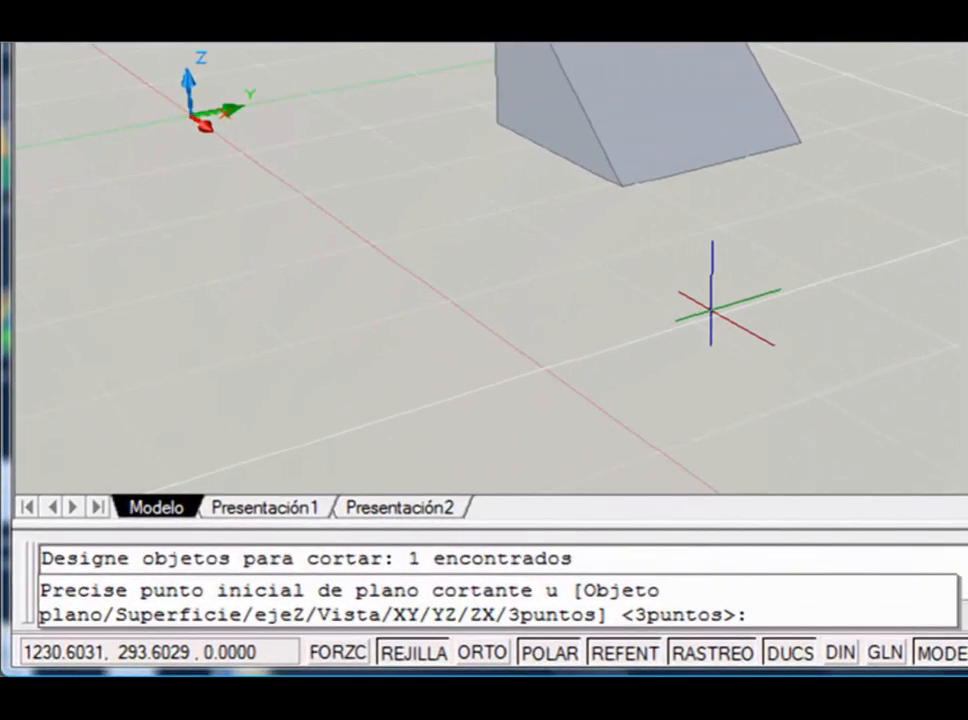
text(YZ)
key(Return)
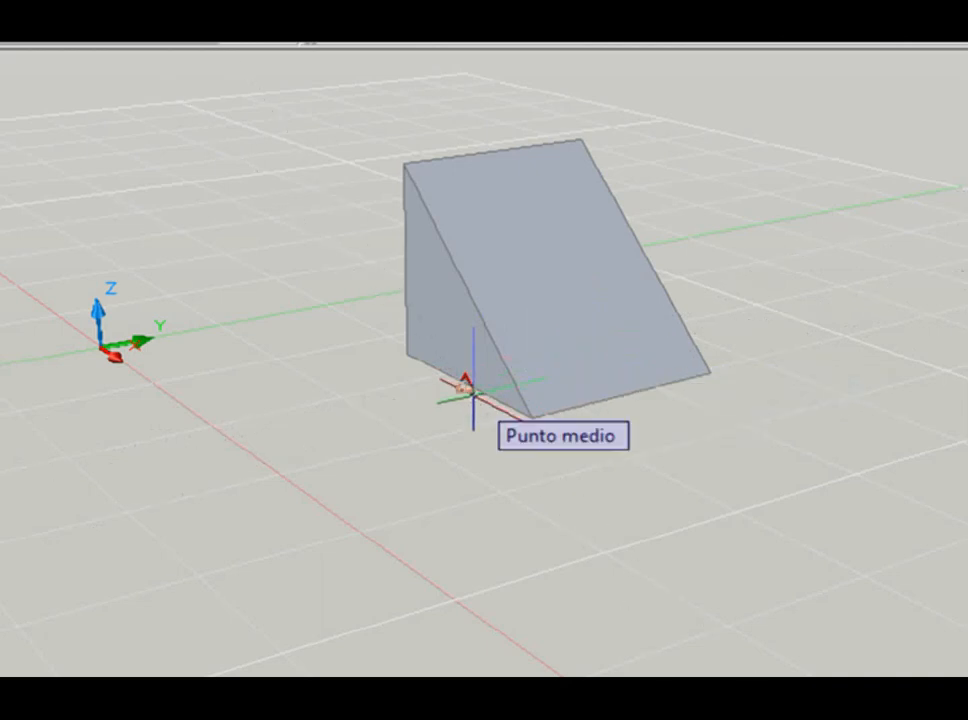
click(473, 394)
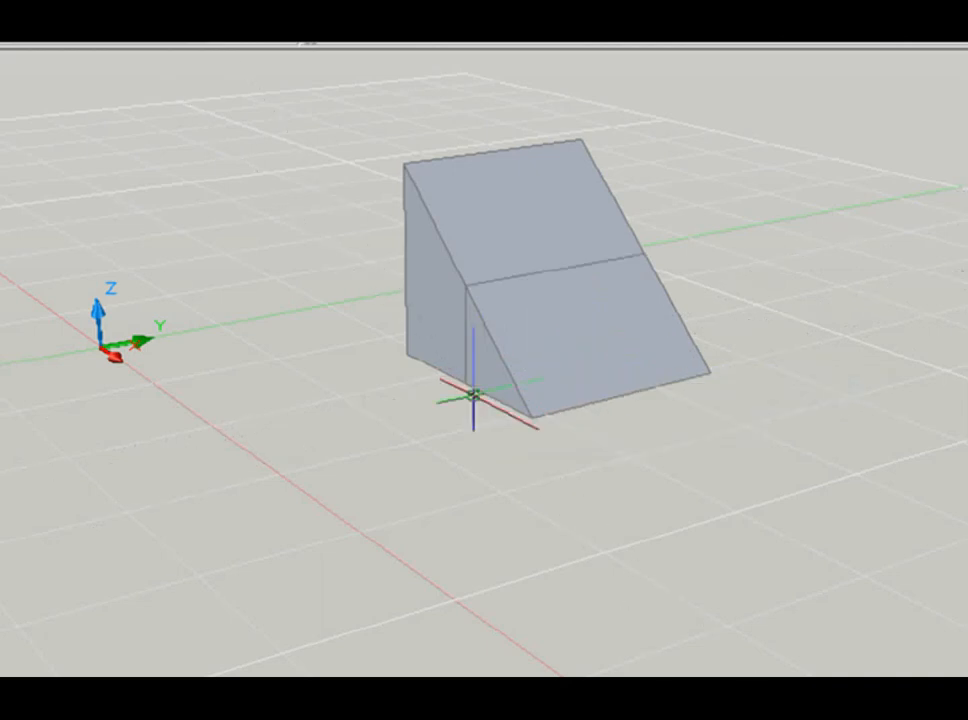
Step: Move the low front piece of the sliced wedge about 500 units away from the rear piece
click(506, 386)
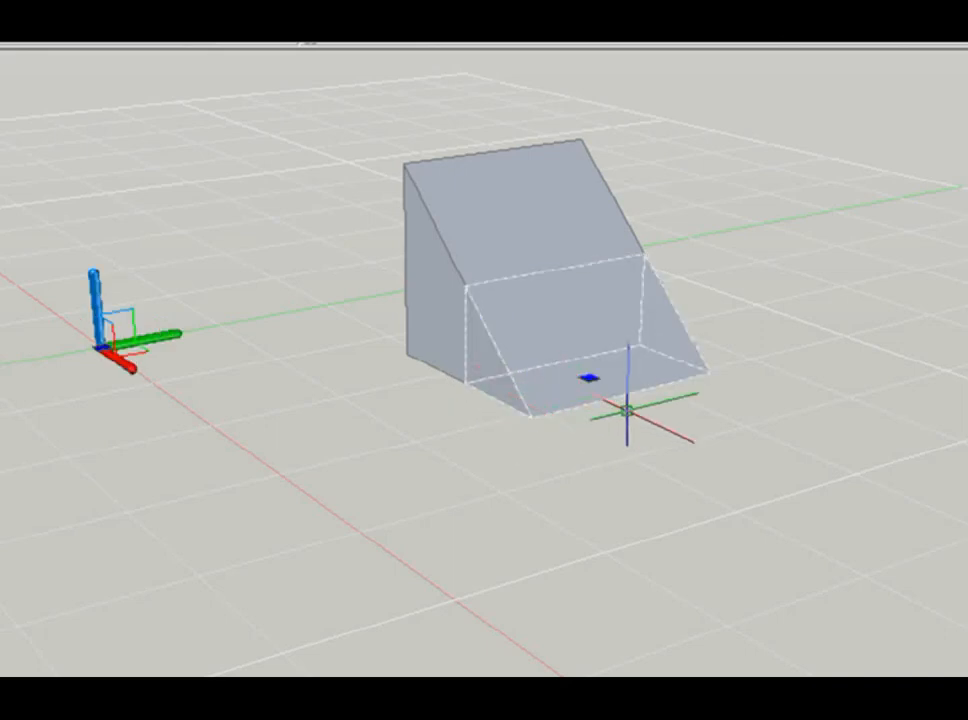
mouse_move(589, 378)
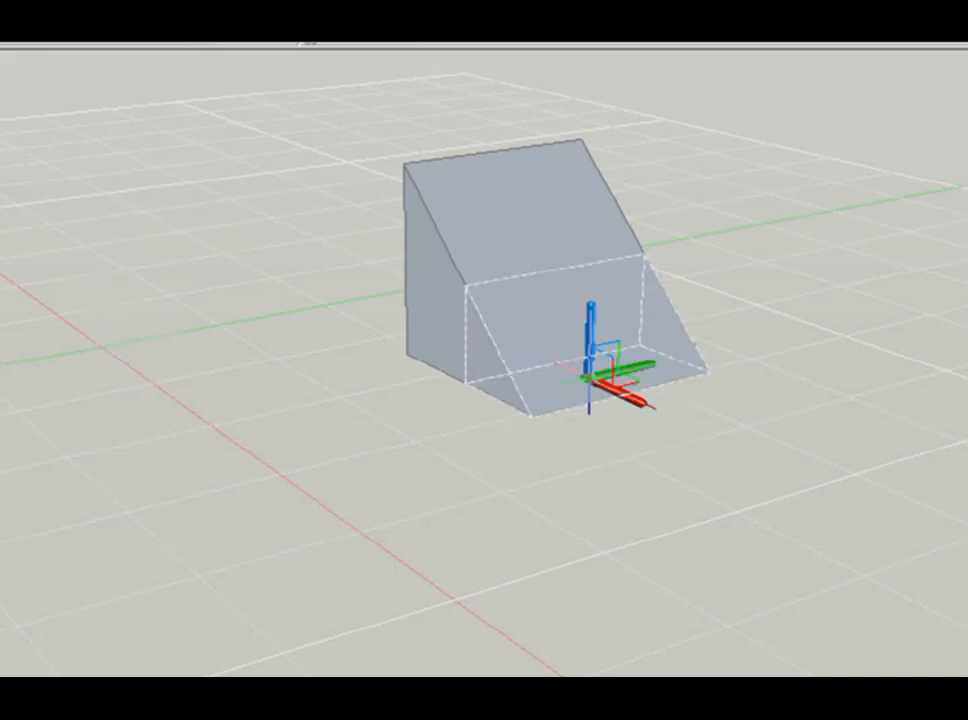
click(589, 378)
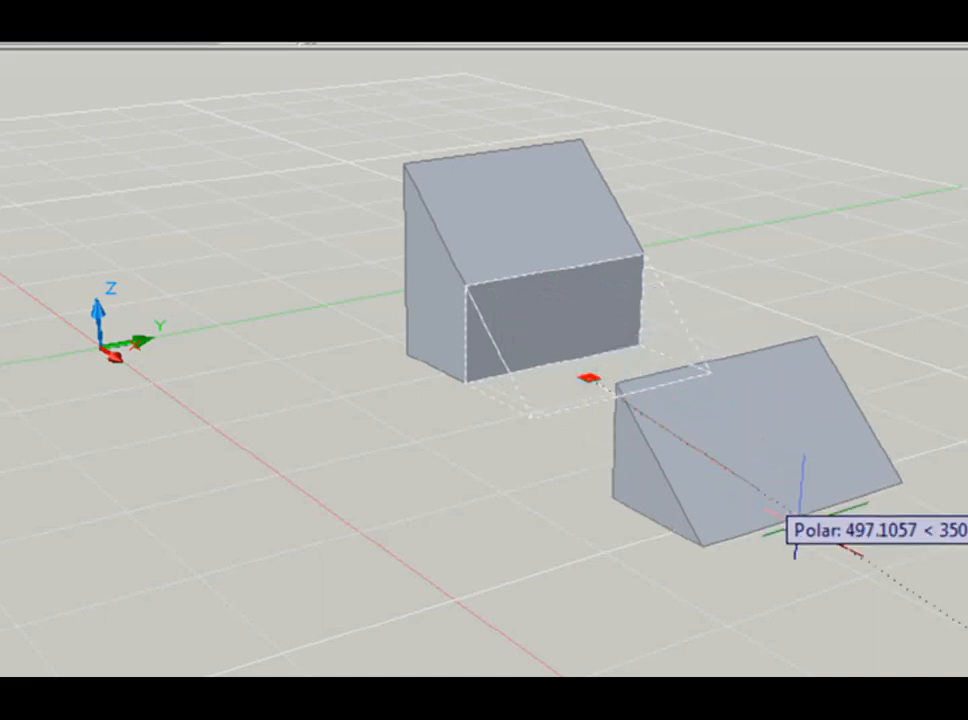
click(808, 527)
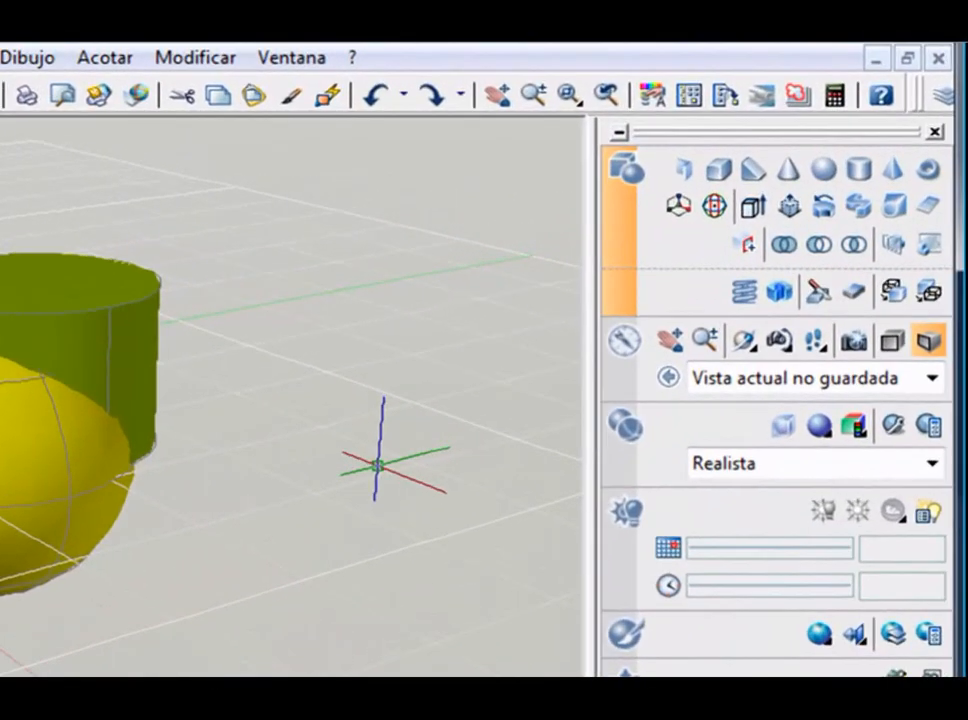
Step: Slice the sphere and cylinder together with a vertical plane along the X direction through the sphere's centre, keeping both sides
click(817, 292)
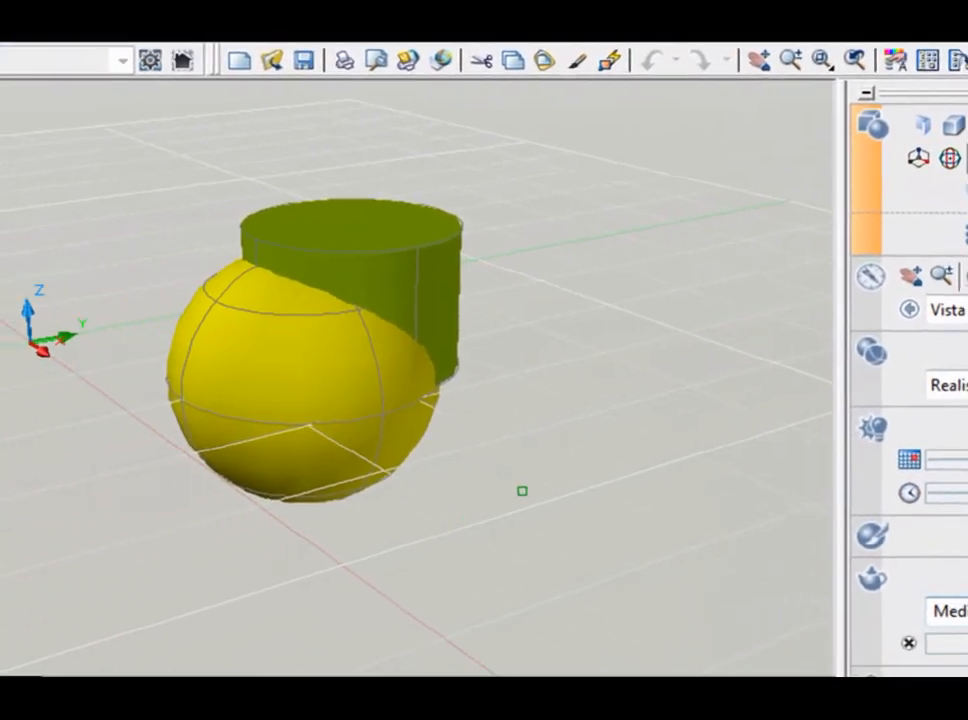
click(244, 578)
click(394, 241)
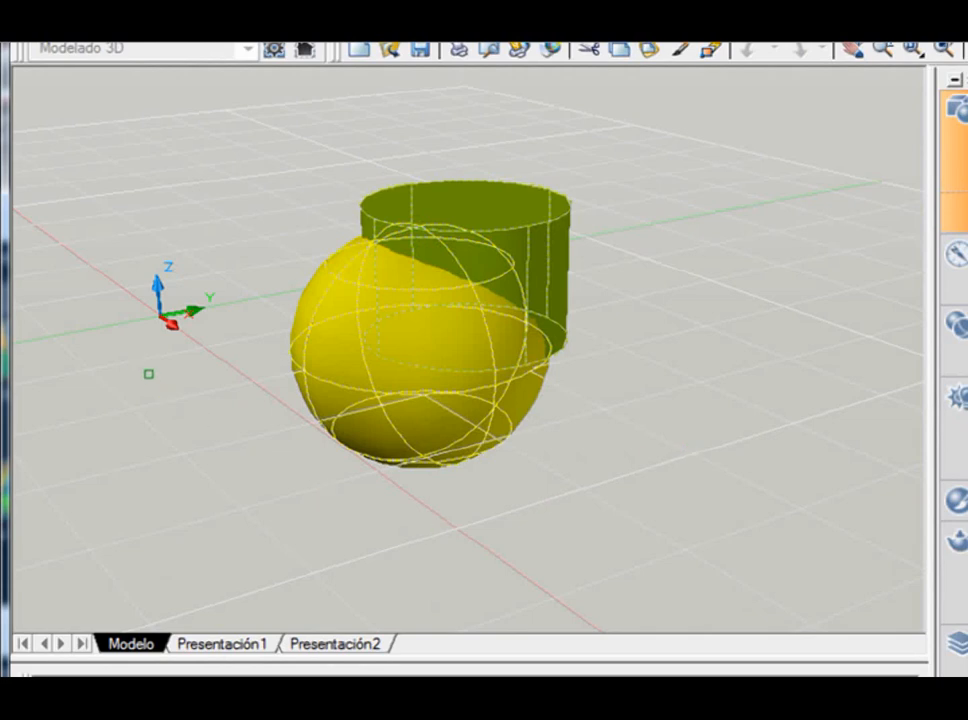
key(Return)
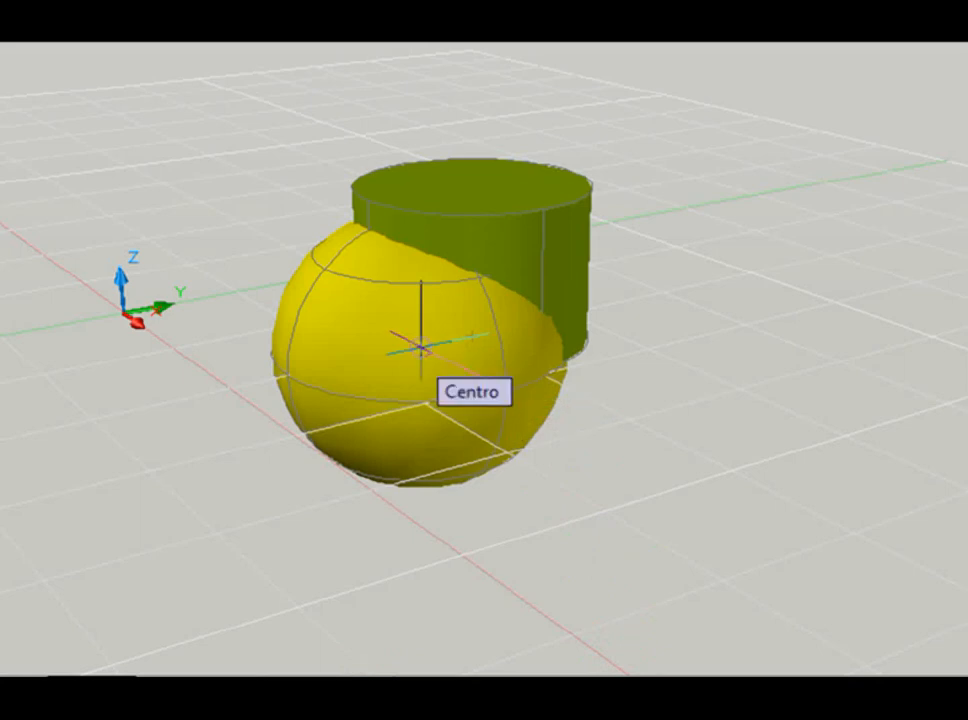
click(767, 336)
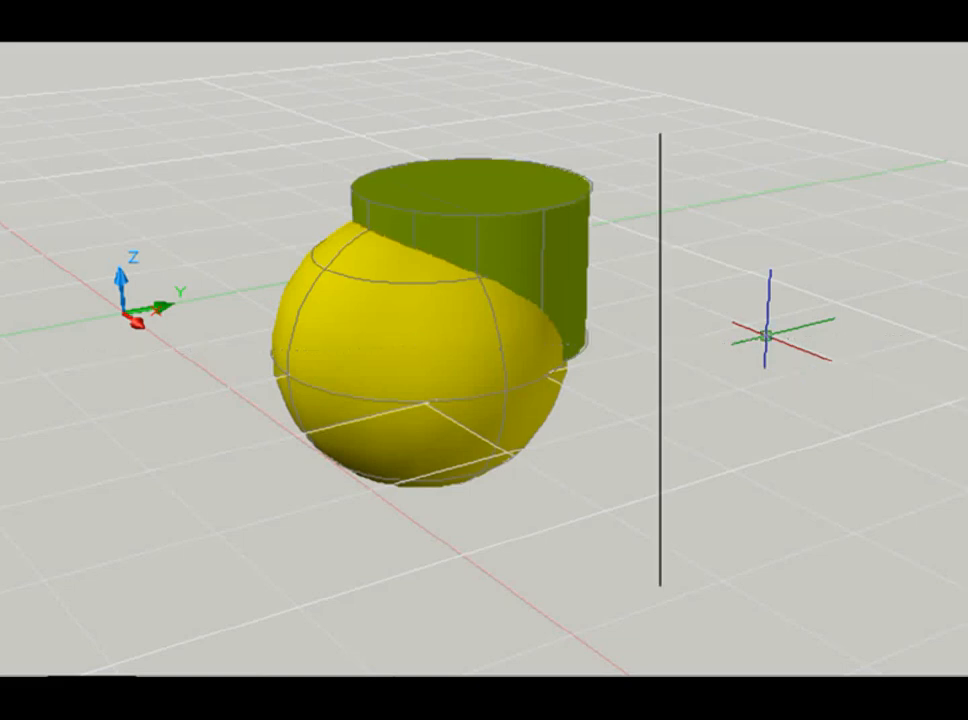
Step: Move the near sphere half out along negative Y and the small cylinder segment out along positive Y
click(400, 396)
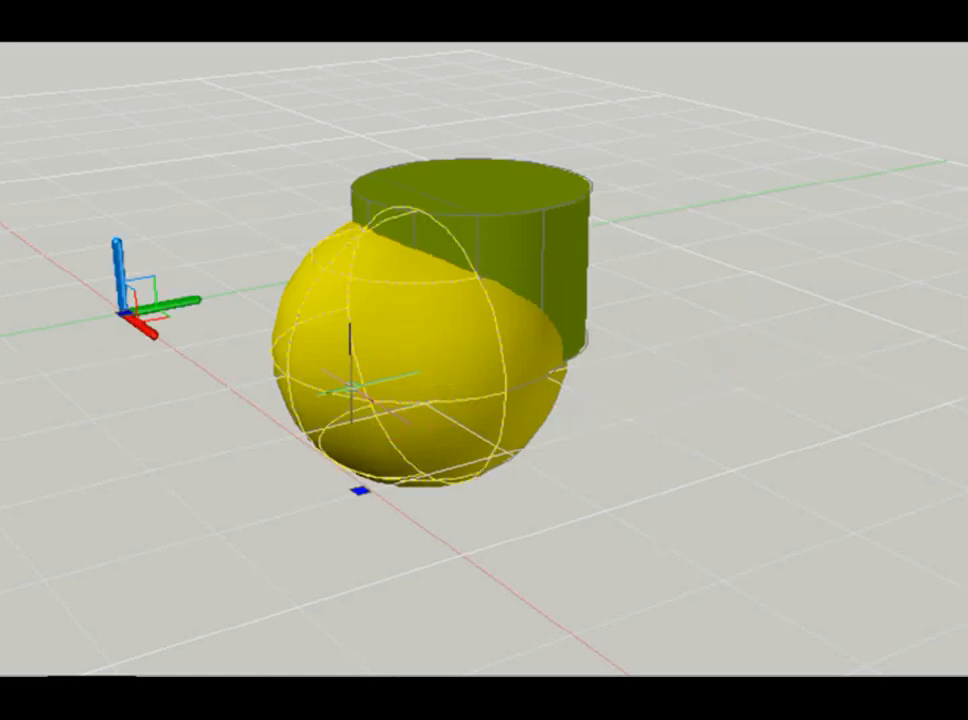
click(360, 490)
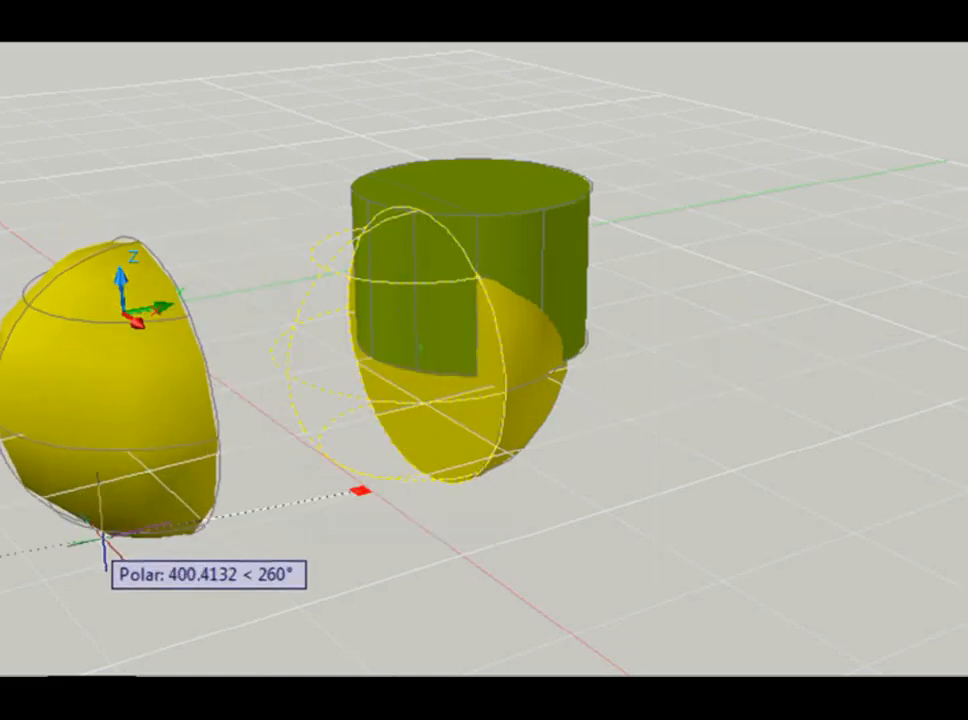
click(183, 495)
click(393, 309)
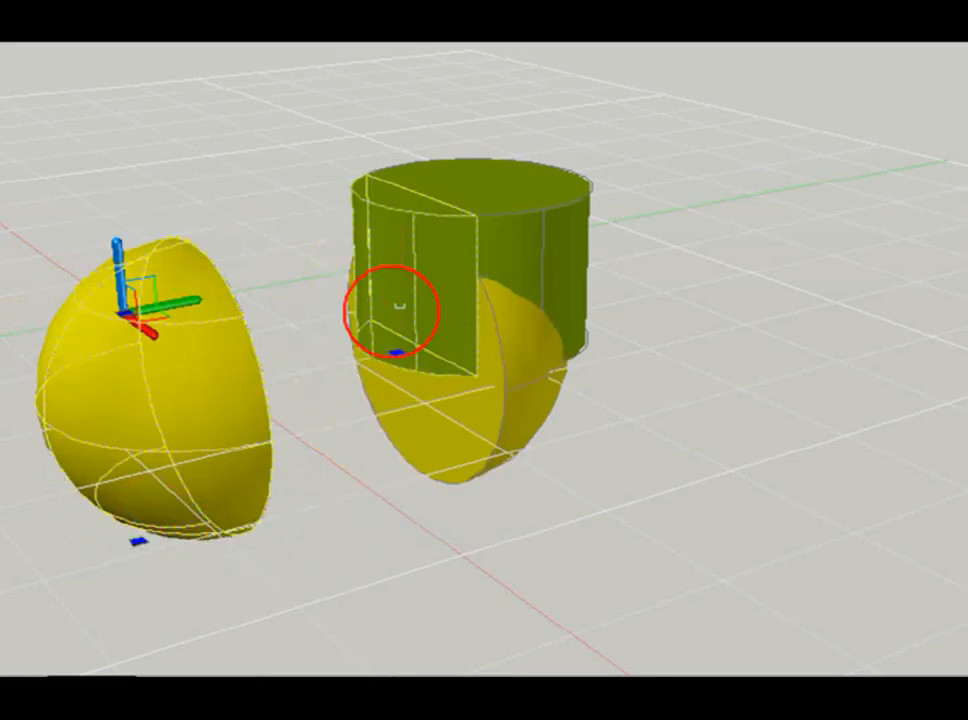
click(397, 353)
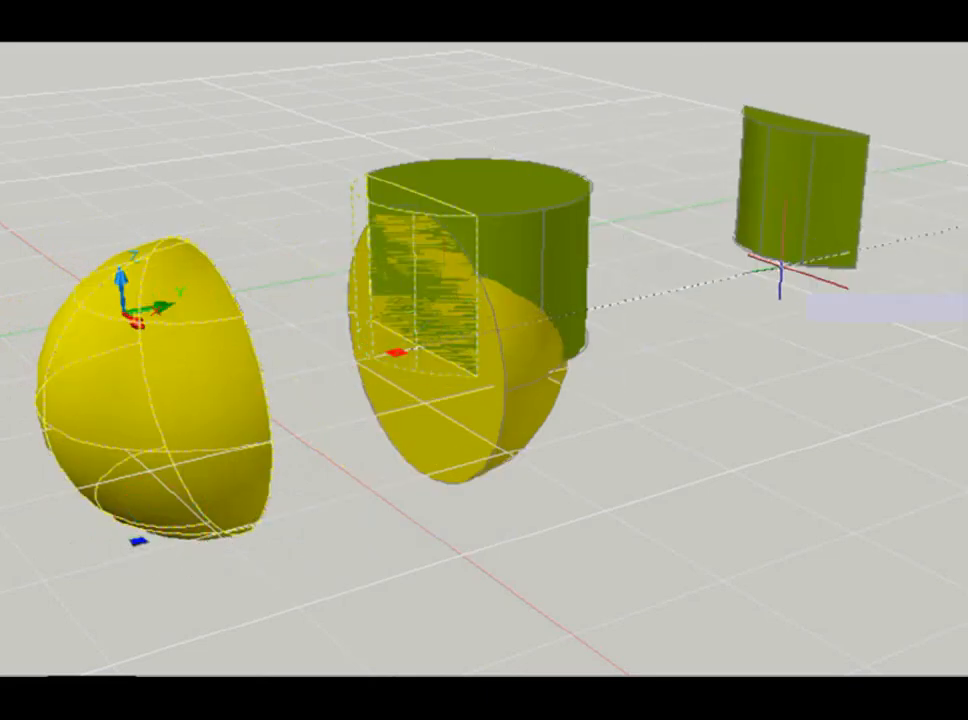
click(739, 294)
Step: Move the remaining sphere half away from the large cylinder piece to a spot in front of the small cylinder segment
click(508, 434)
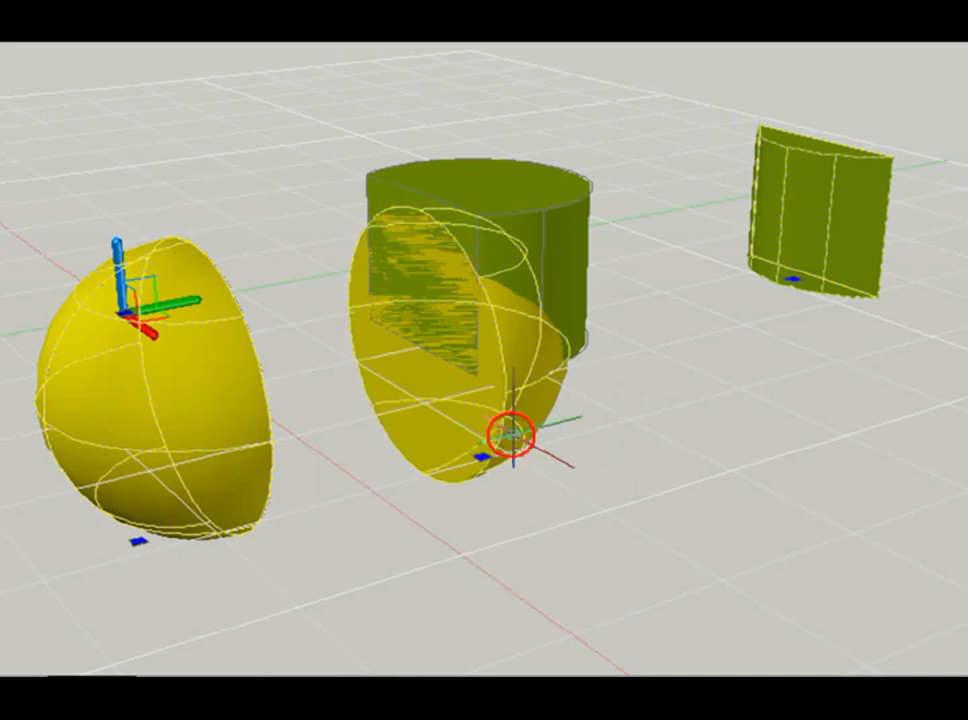
click(535, 482)
click(853, 551)
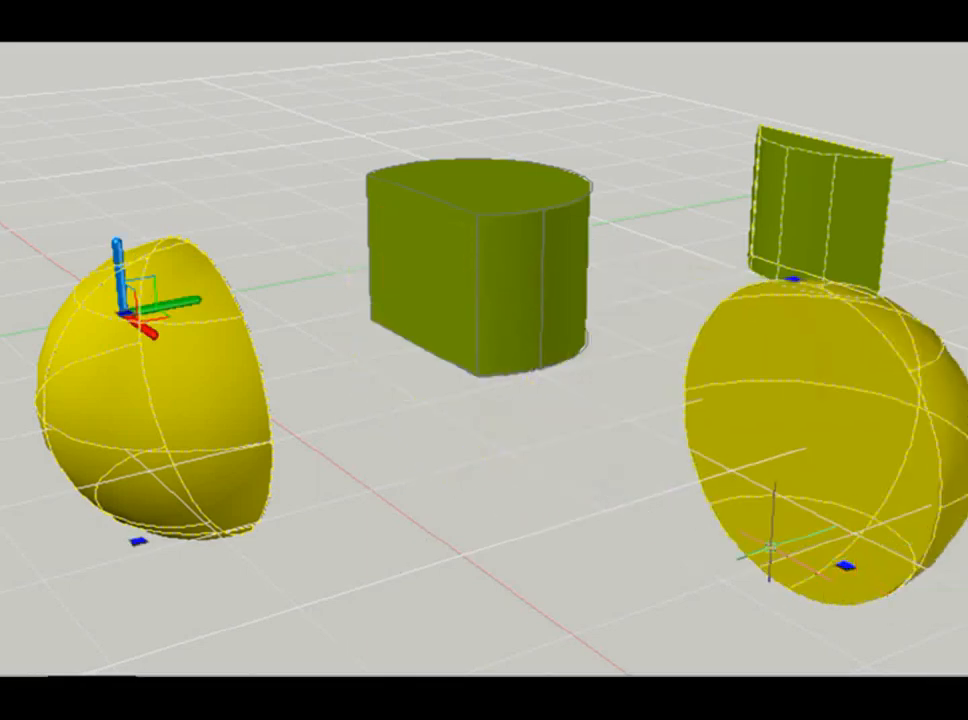
Step: Move the large cylinder piece about 370 units forward, toward the space between the two sphere halves
click(495, 330)
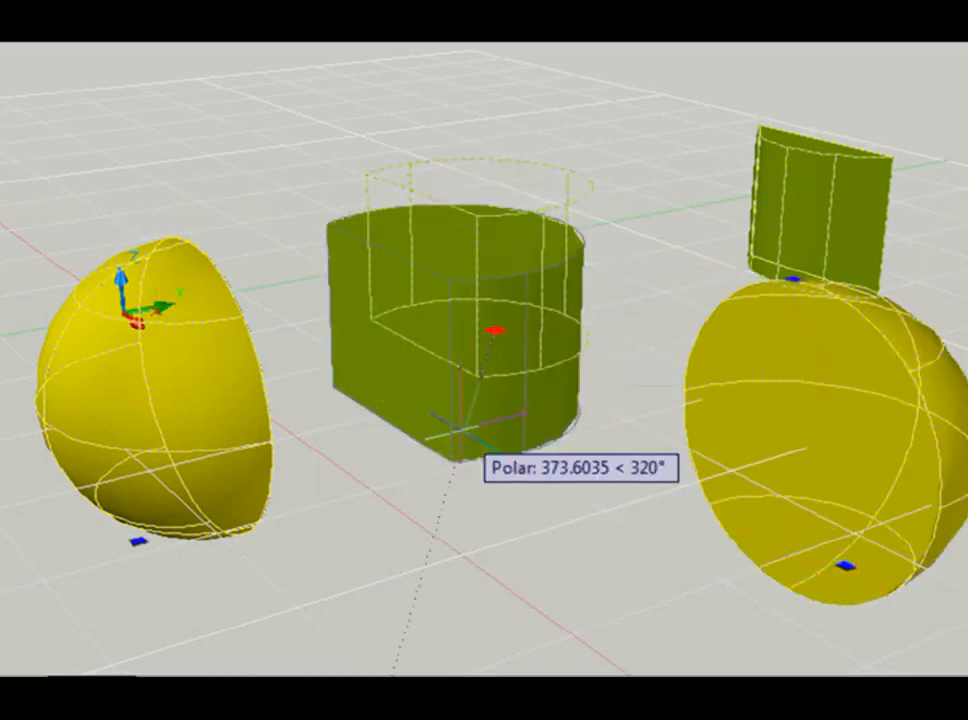
click(475, 421)
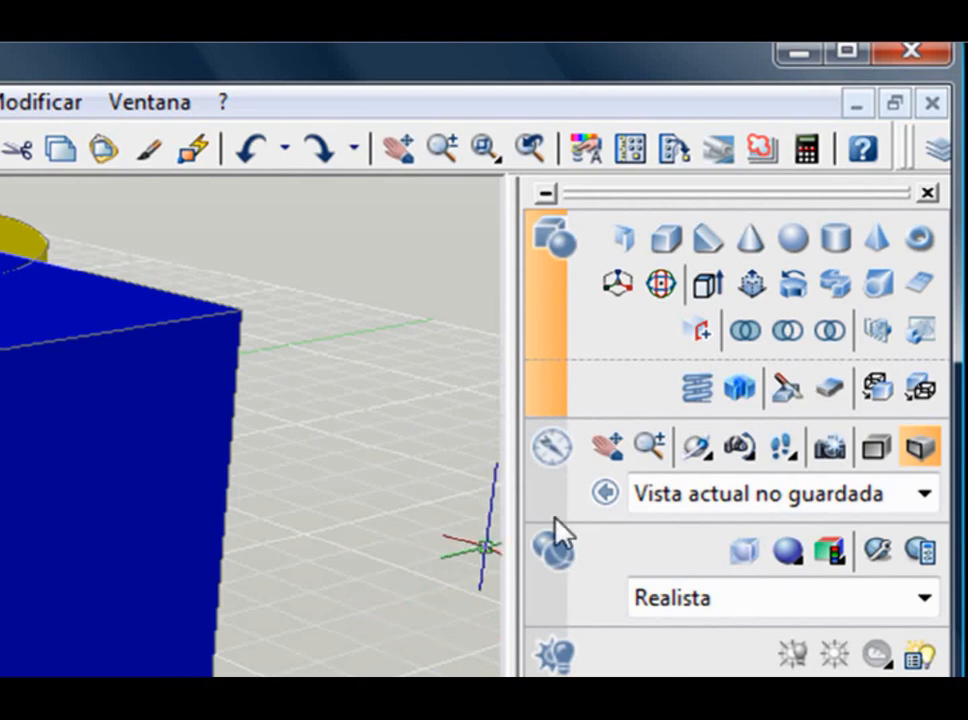
Step: Run an interference check on the blue box and yellow cylinder as one set, keeping the interference solid on closing
click(740, 390)
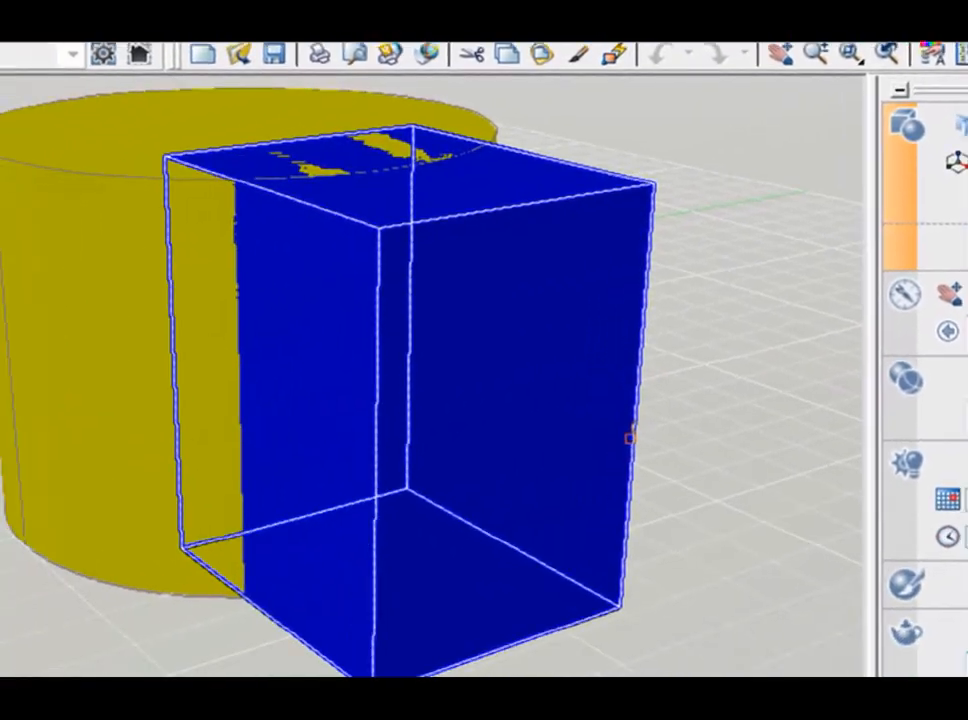
click(630, 437)
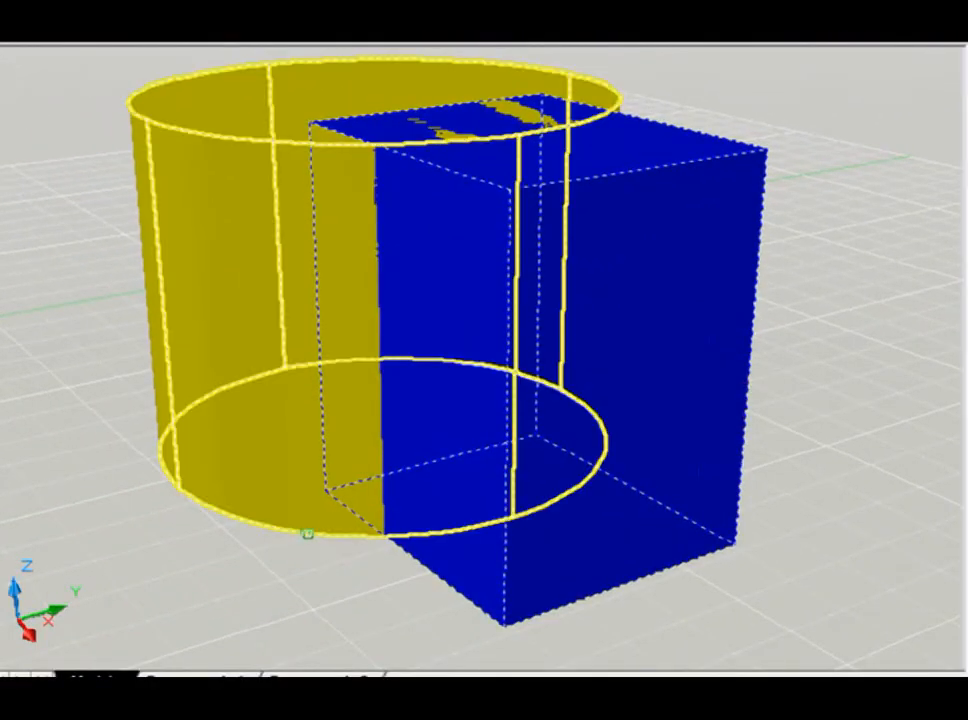
click(307, 534)
right_click(307, 533)
click(320, 566)
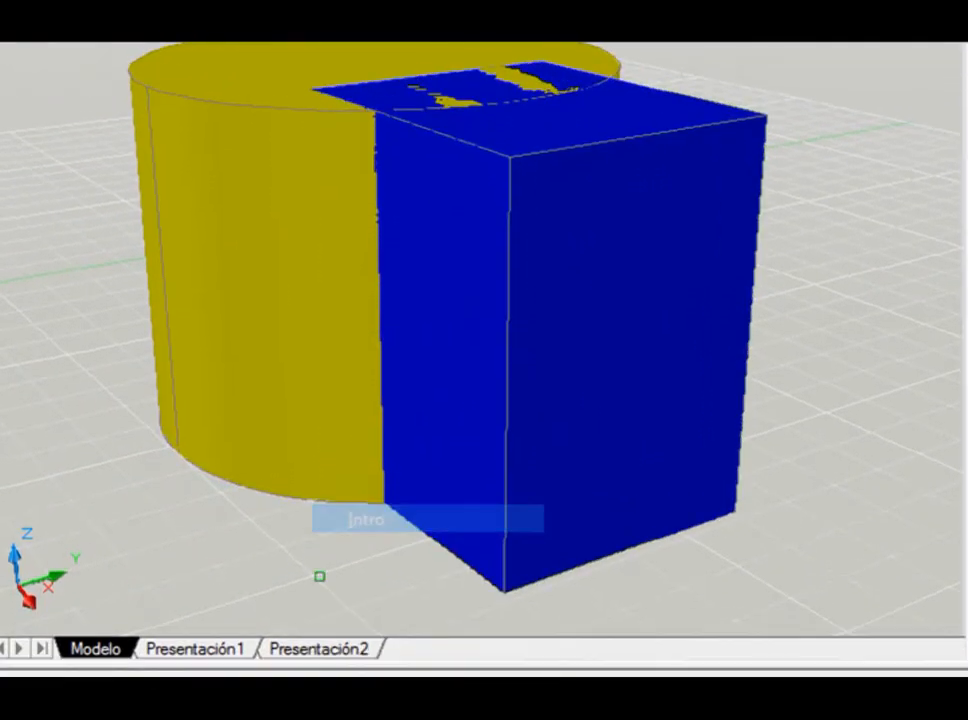
click(361, 633)
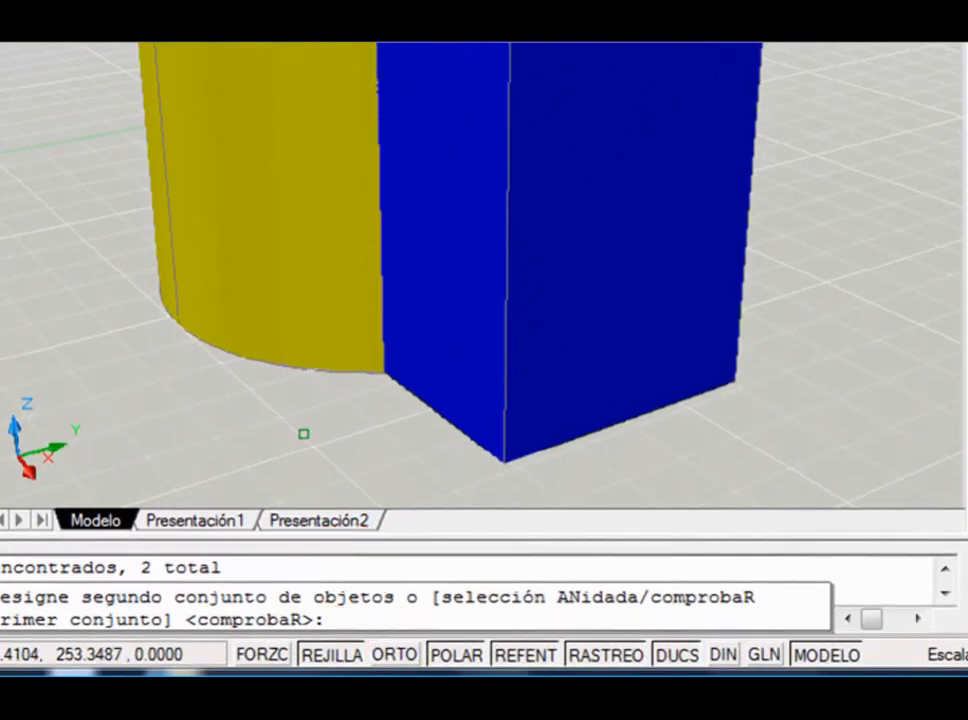
key(Return)
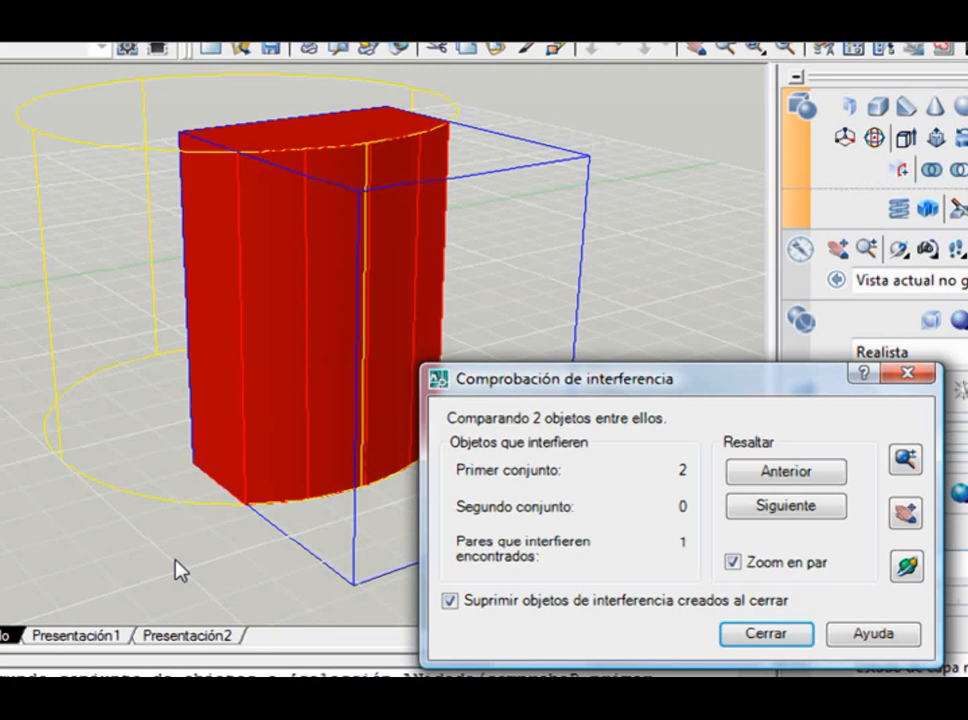
click(450, 601)
click(756, 634)
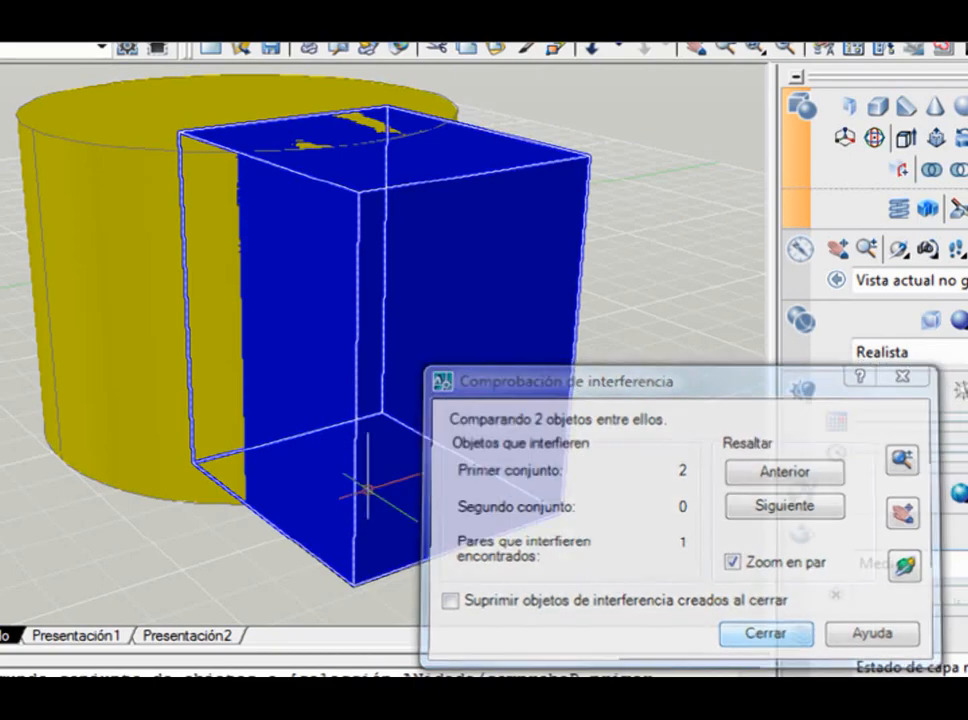
Step: Move the interference solid out of the overlap along positive Y, to the far side of the blue box
click(246, 440)
click(247, 507)
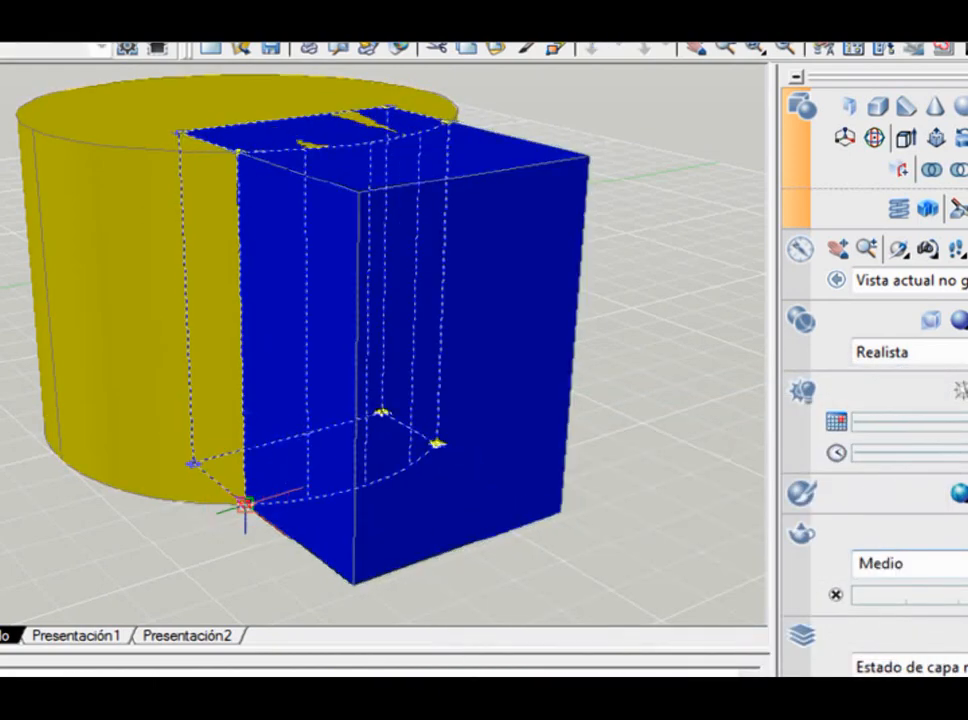
click(618, 427)
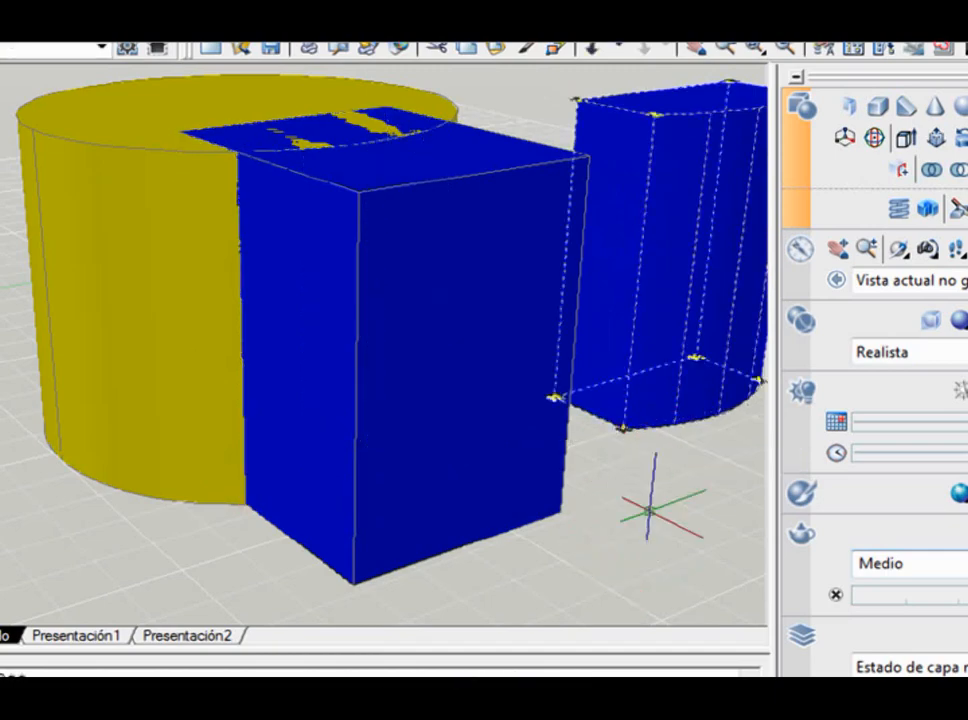
Step: Intersect the blue box with the yellow cylinder to keep only their shared volume
click(866, 249)
drag(677, 290, 583, 303)
right_click(584, 303)
click(612, 316)
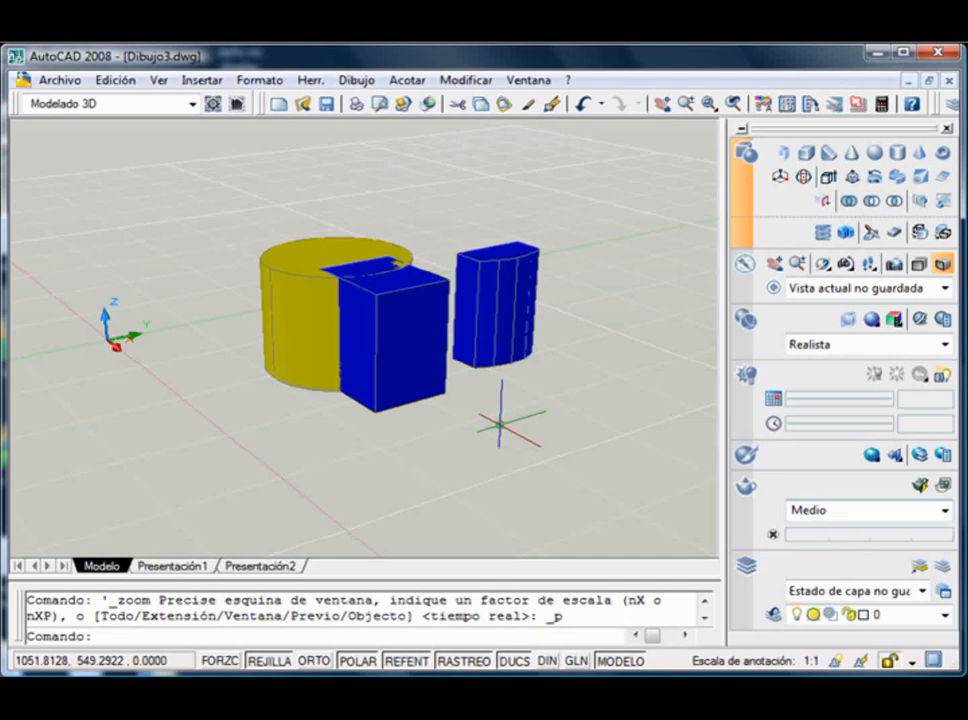
click(797, 263)
drag(568, 416, 574, 413)
right_click(577, 413)
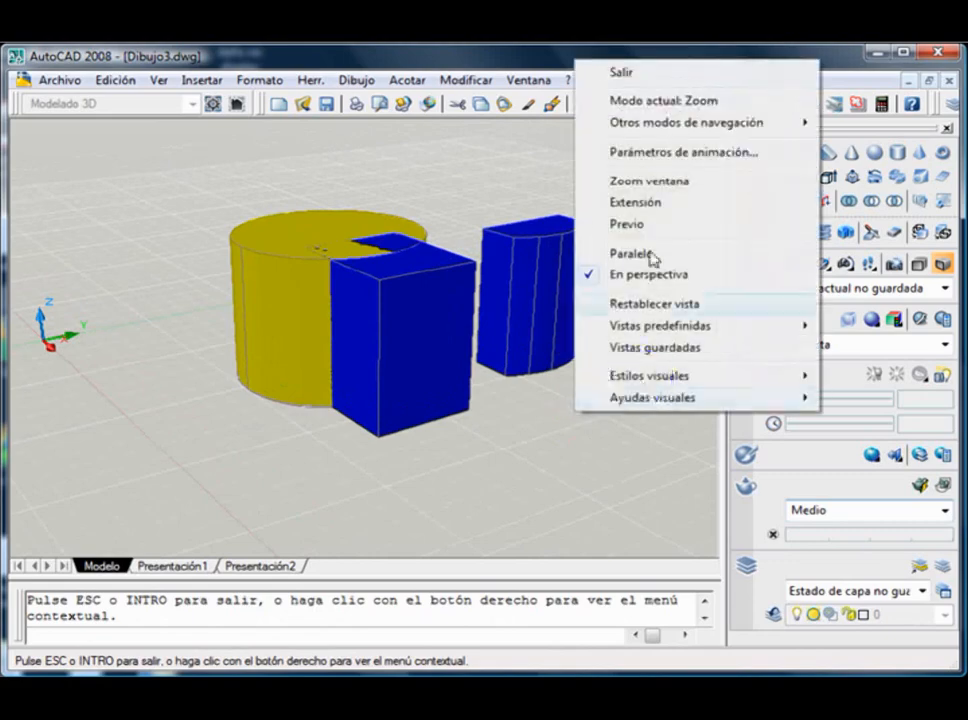
click(629, 76)
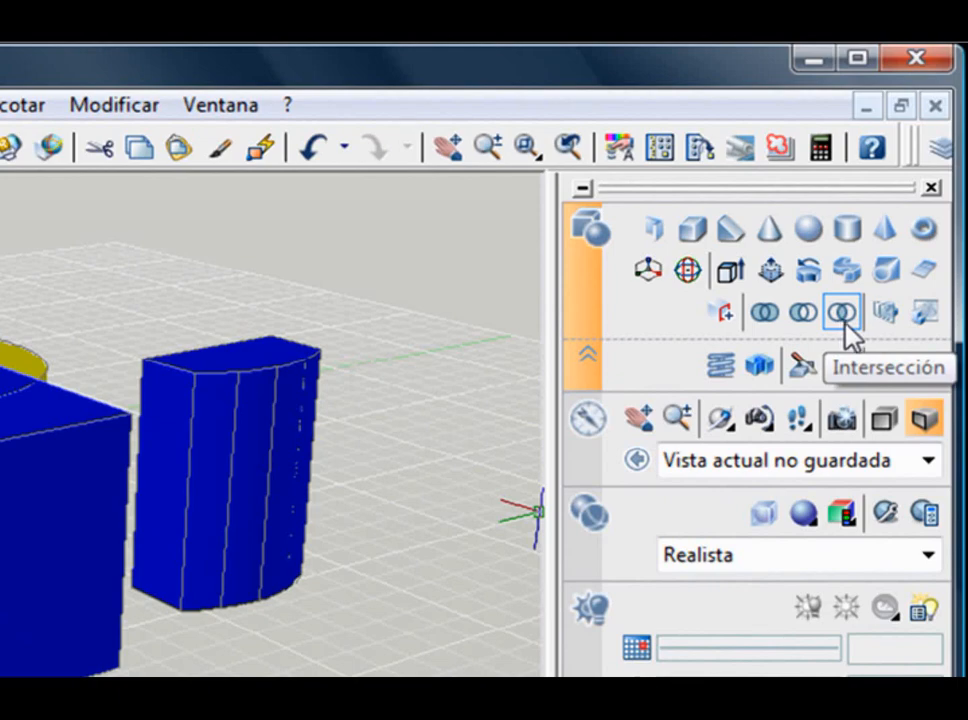
click(845, 323)
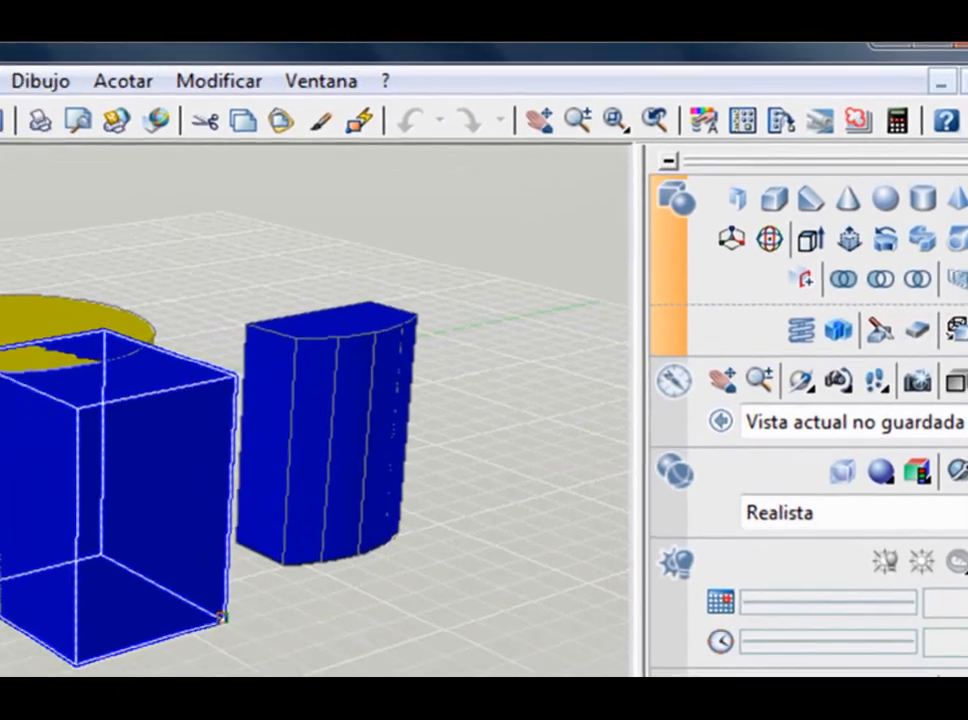
click(188, 597)
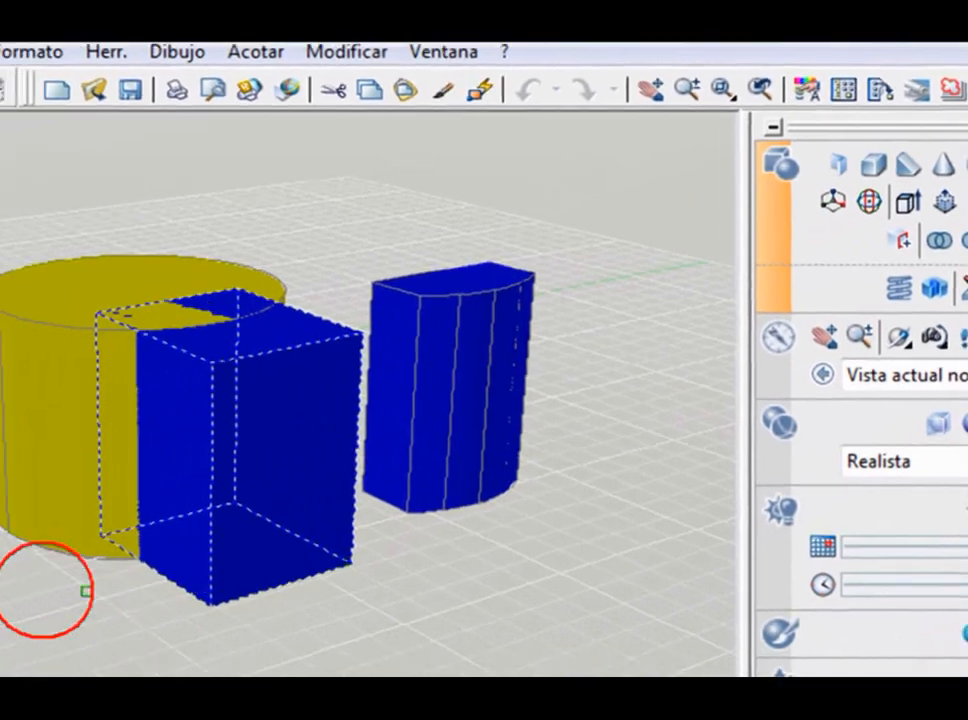
click(39, 568)
right_click(51, 603)
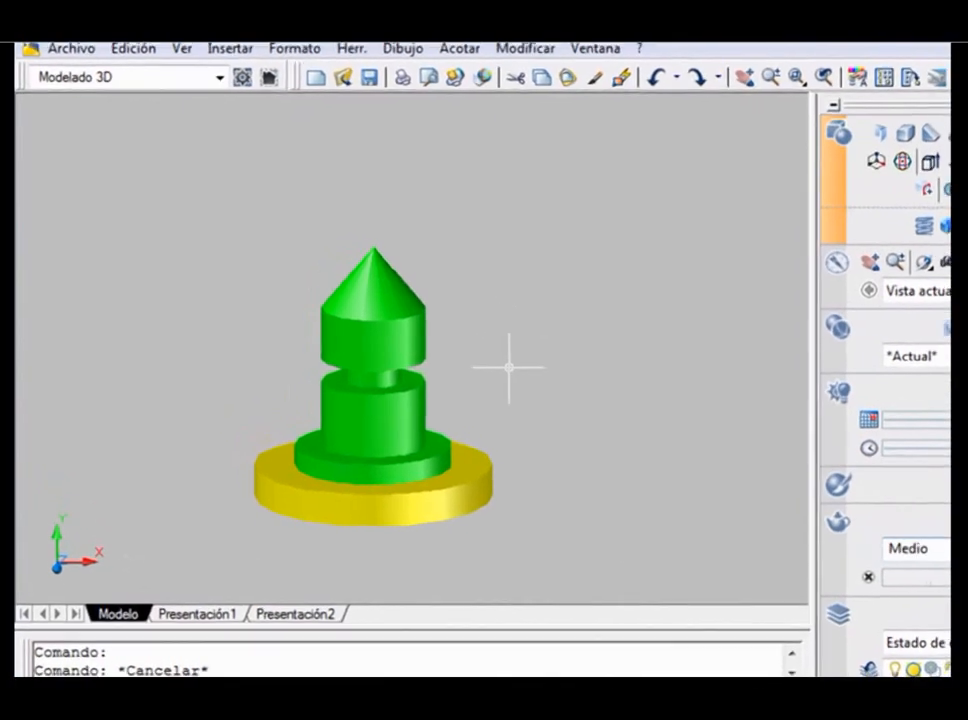
Step: Move the green pointed body off the yellow disc, and undo the move
click(436, 442)
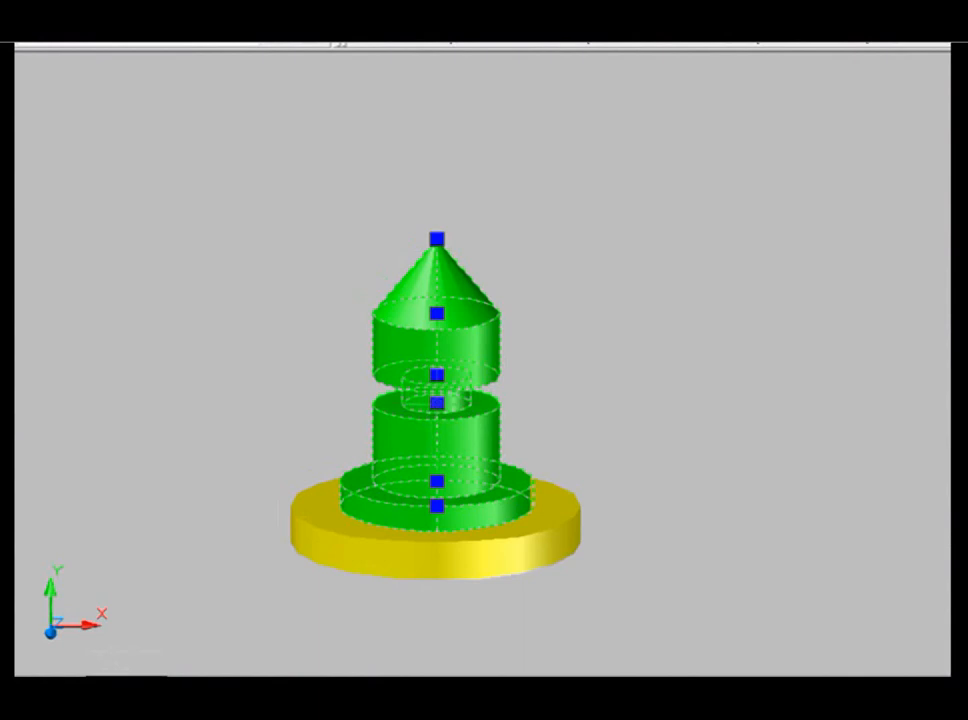
click(437, 402)
click(691, 380)
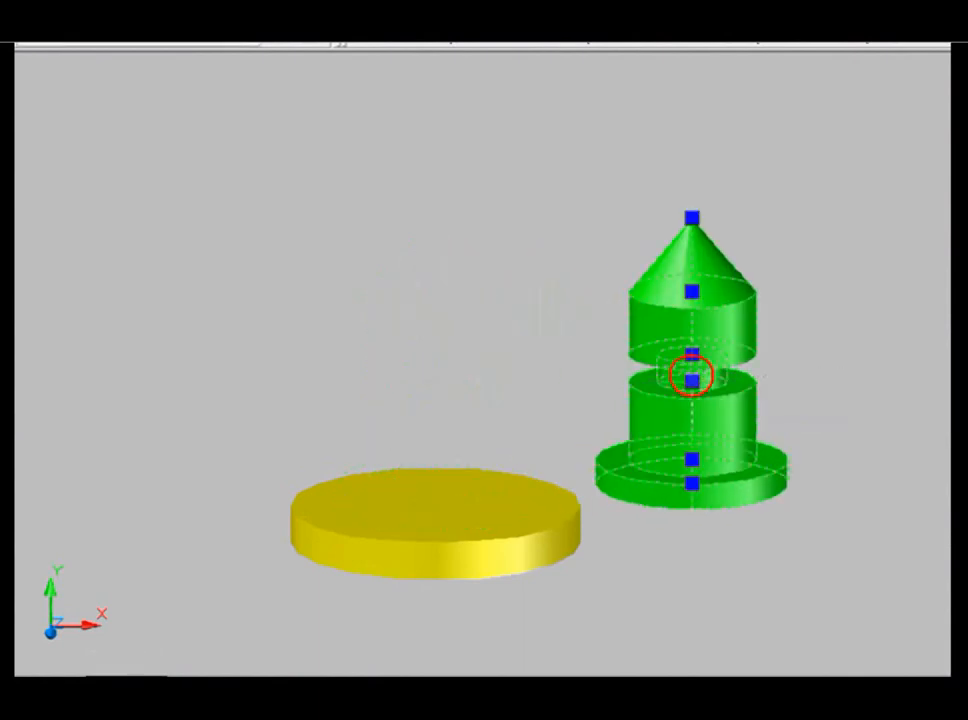
key(ctrl+z)
Step: Slide the yellow disc out from under the green body along X, and undo the move
click(499, 544)
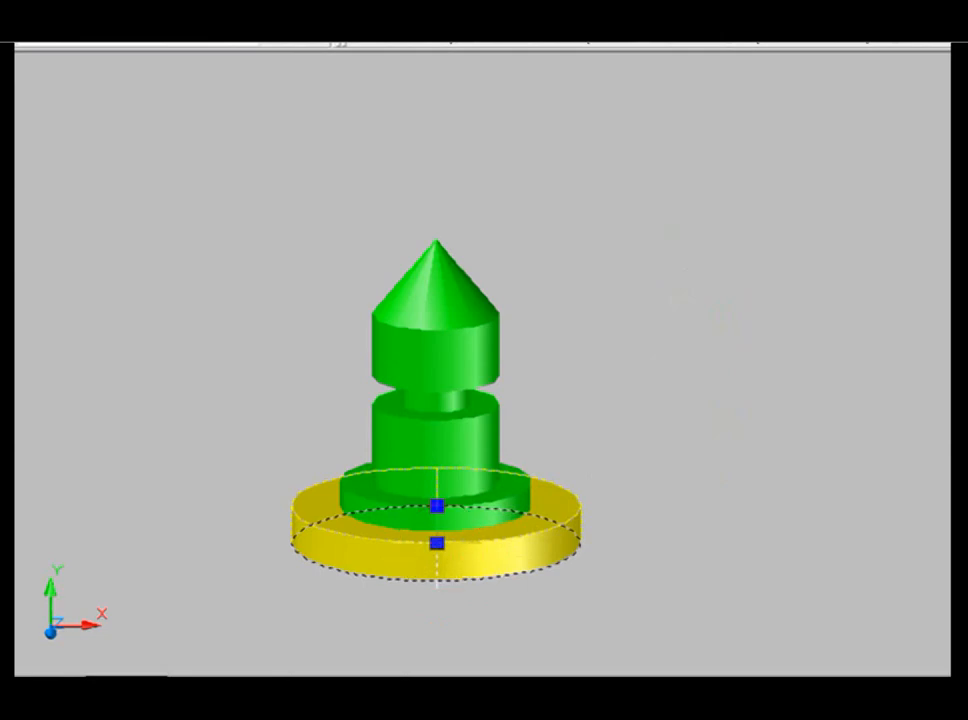
click(437, 543)
click(662, 543)
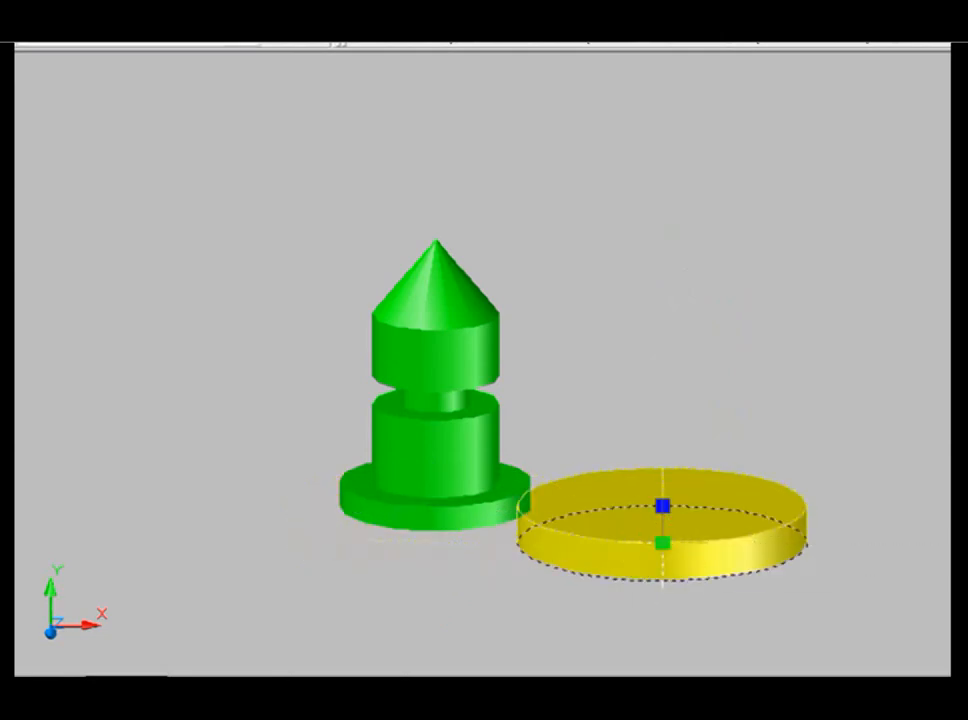
key(ctrl+z)
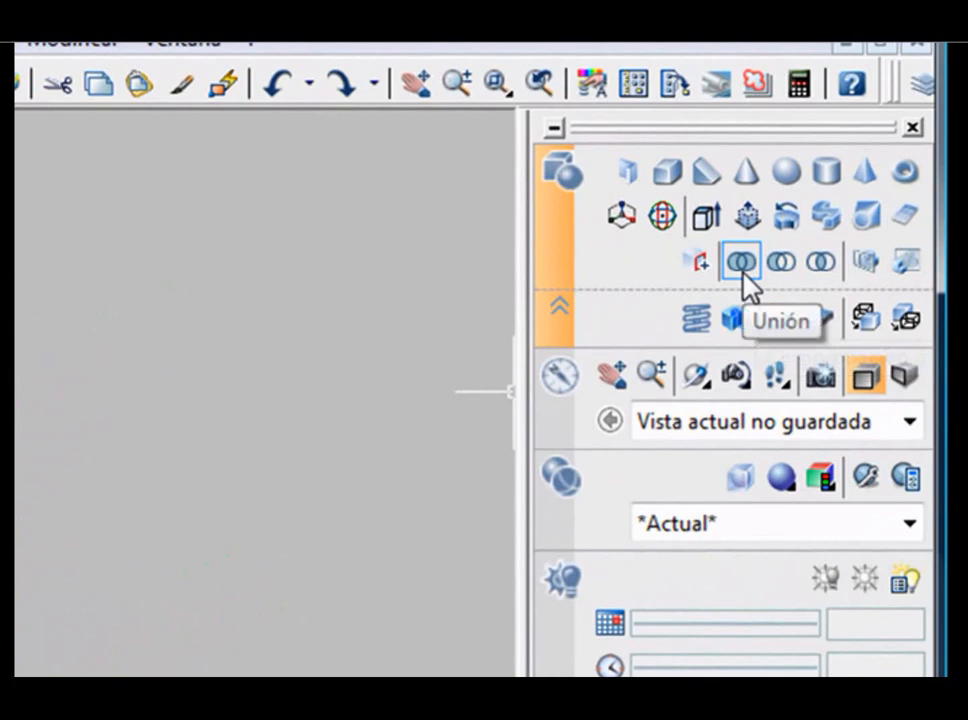
Step: Unite the green pointed body and the yellow base disc into a single solid
click(742, 261)
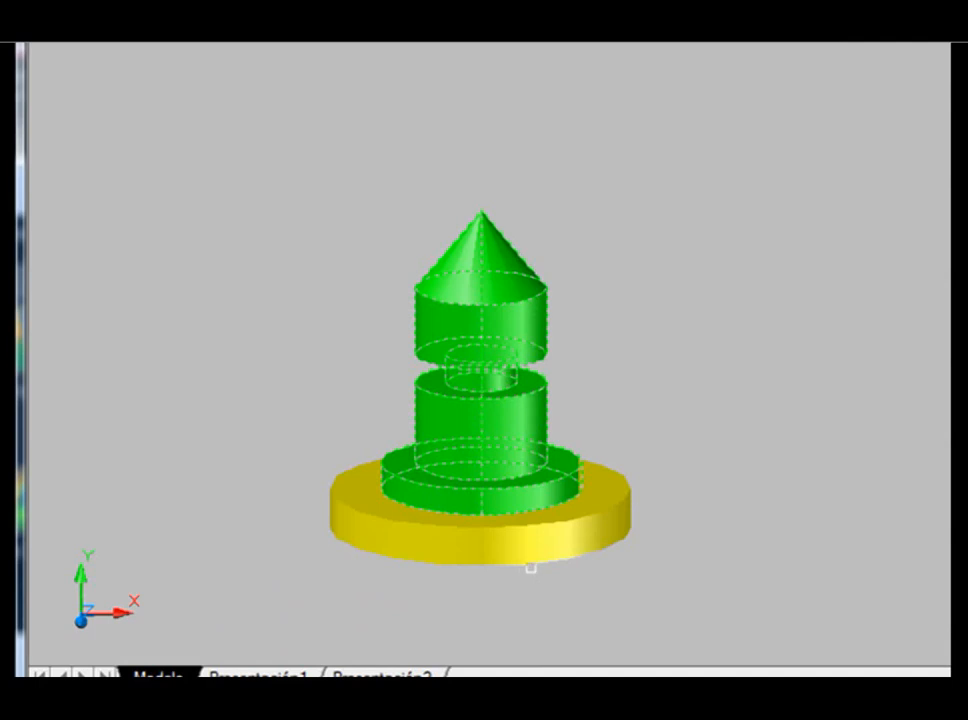
click(547, 563)
key(Return)
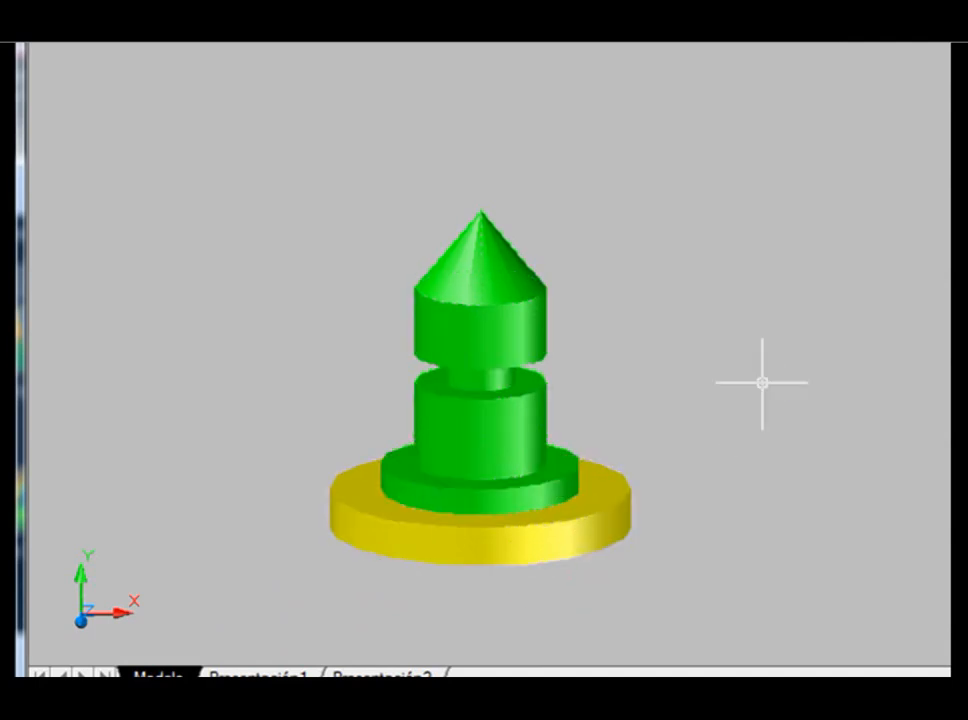
Step: Move the united green and yellow solid aside as one object, and undo the move
click(460, 372)
click(481, 381)
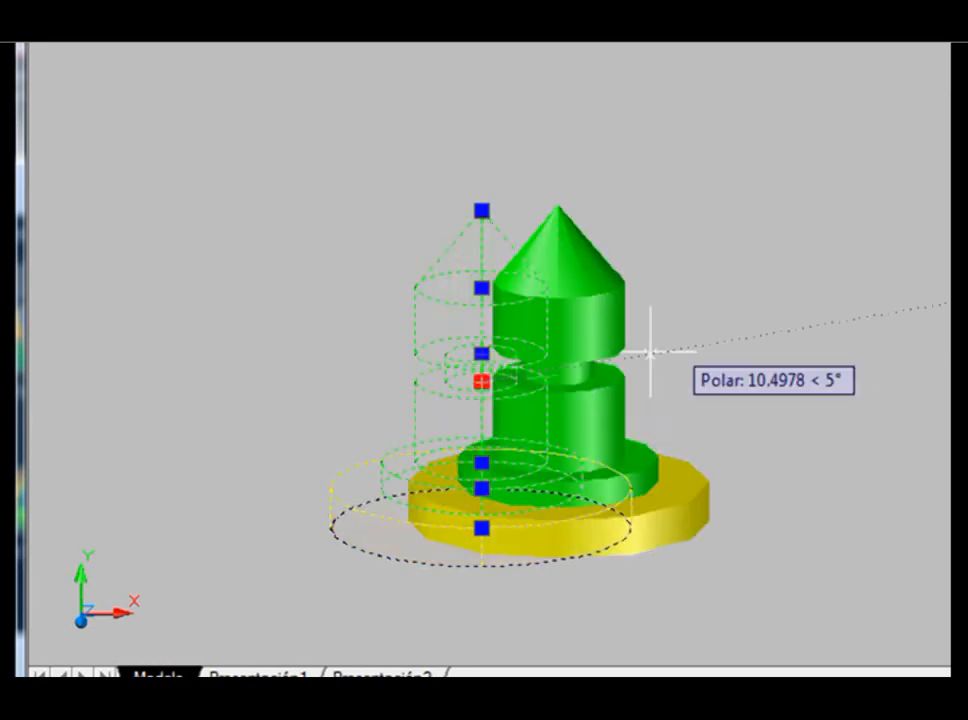
click(811, 297)
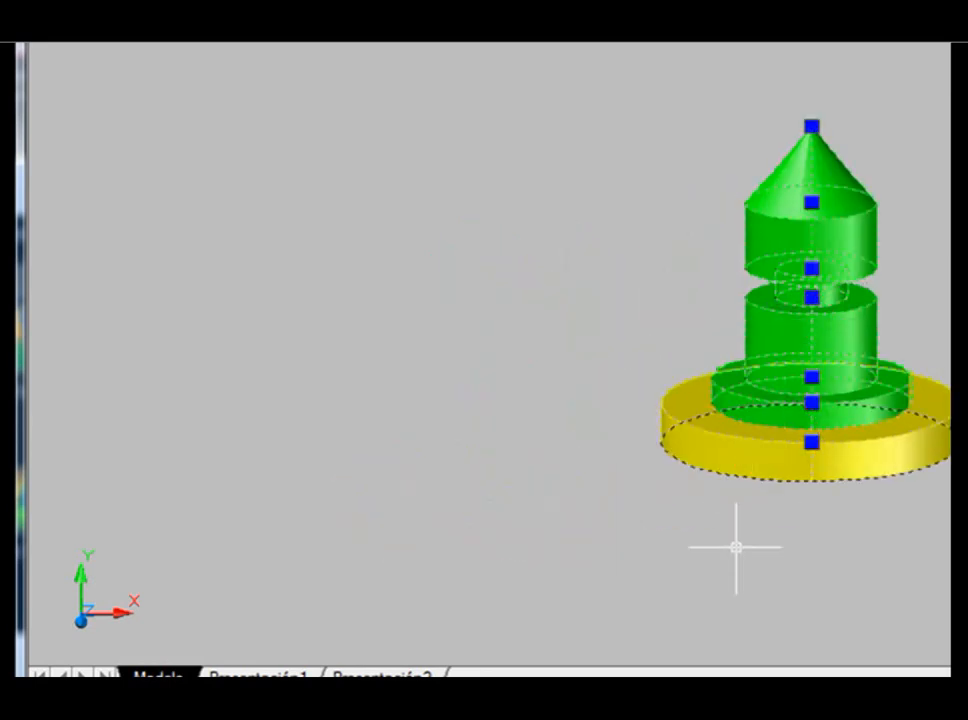
key(ctrl+z)
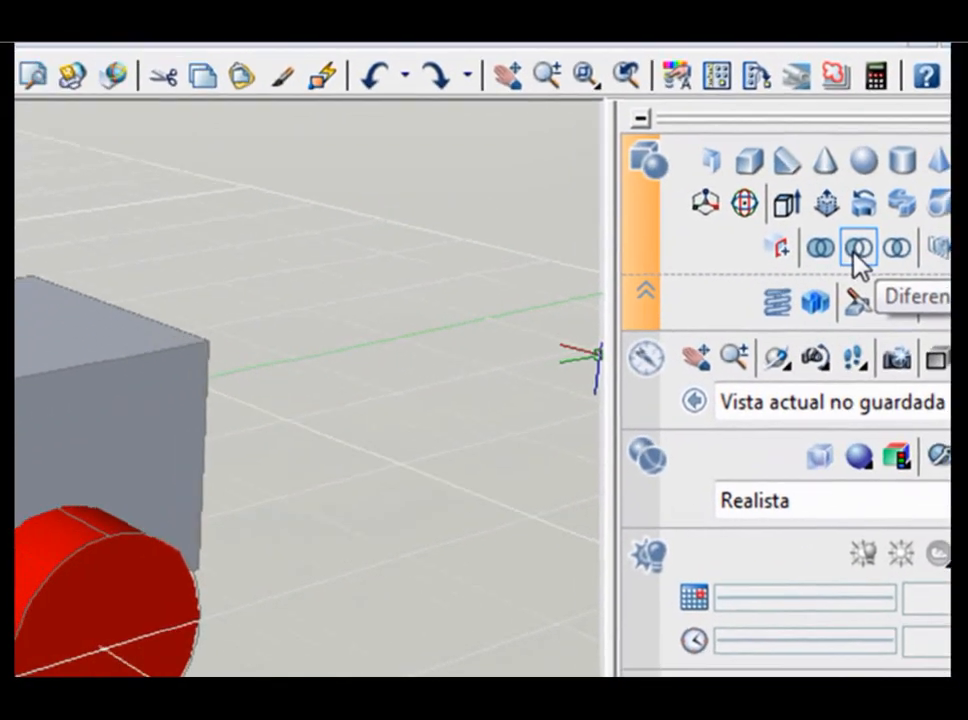
Step: Subtract the red horizontal cylinder from the grey box
click(783, 270)
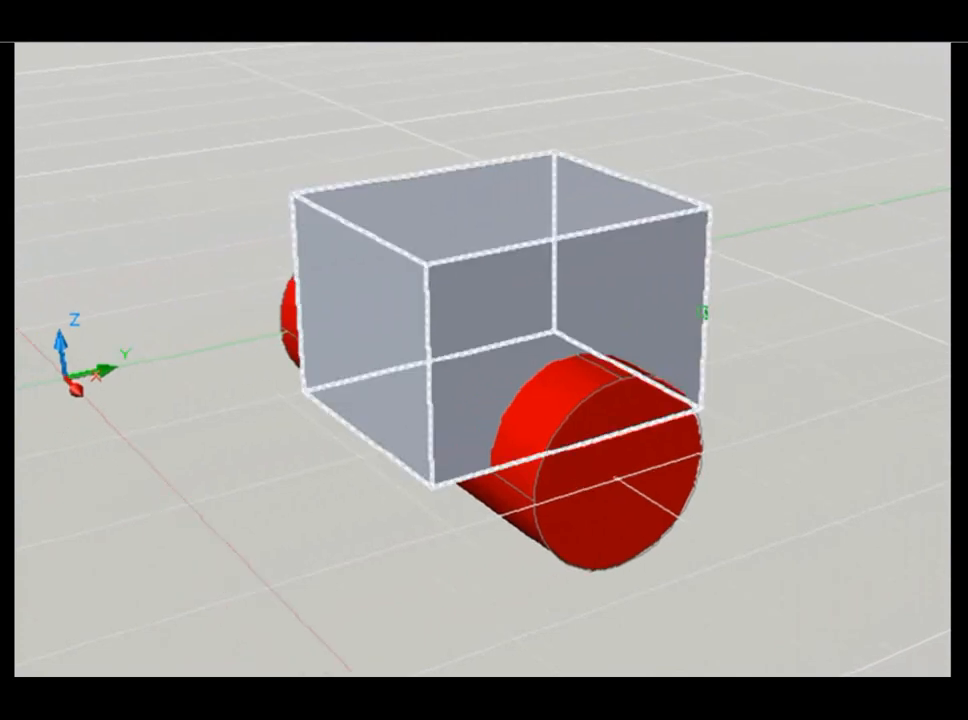
key(Escape)
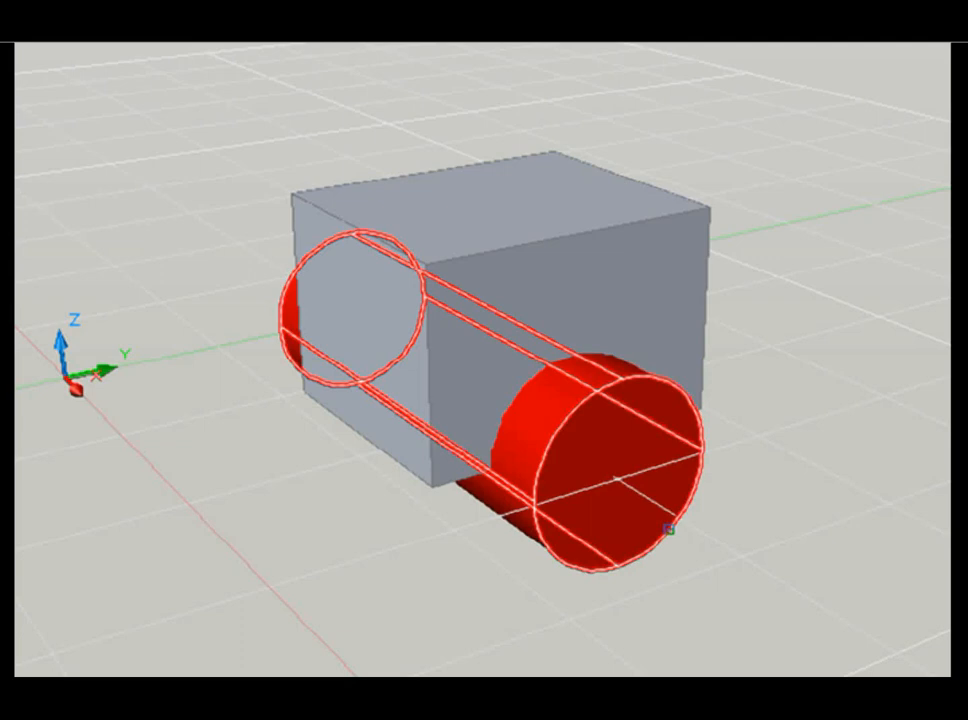
click(617, 480)
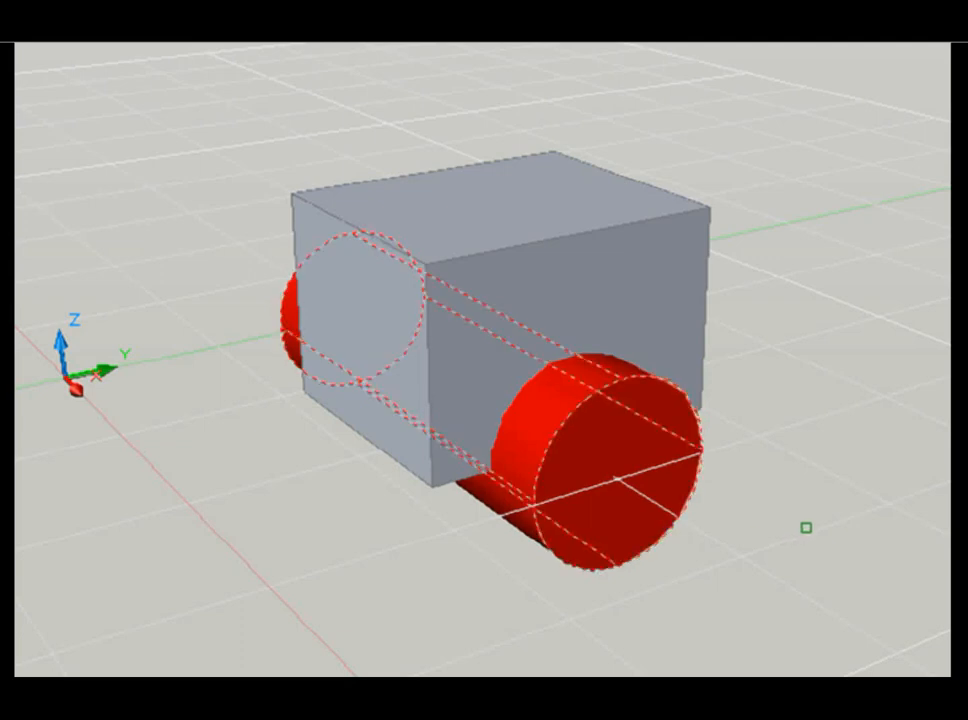
key(Return)
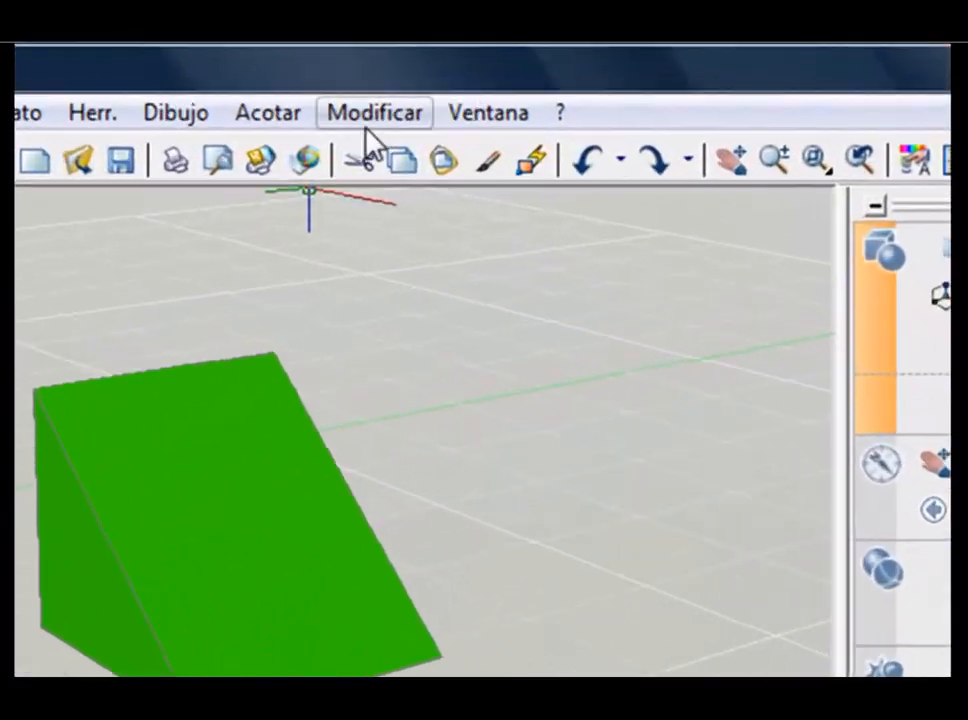
click(425, 94)
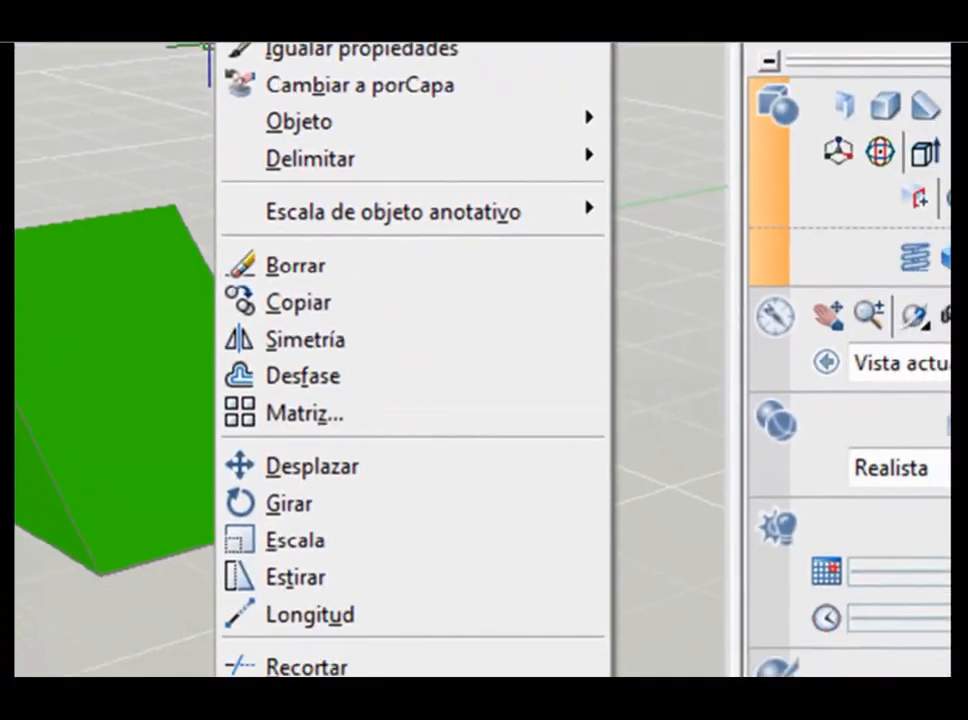
mouse_move(340, 655)
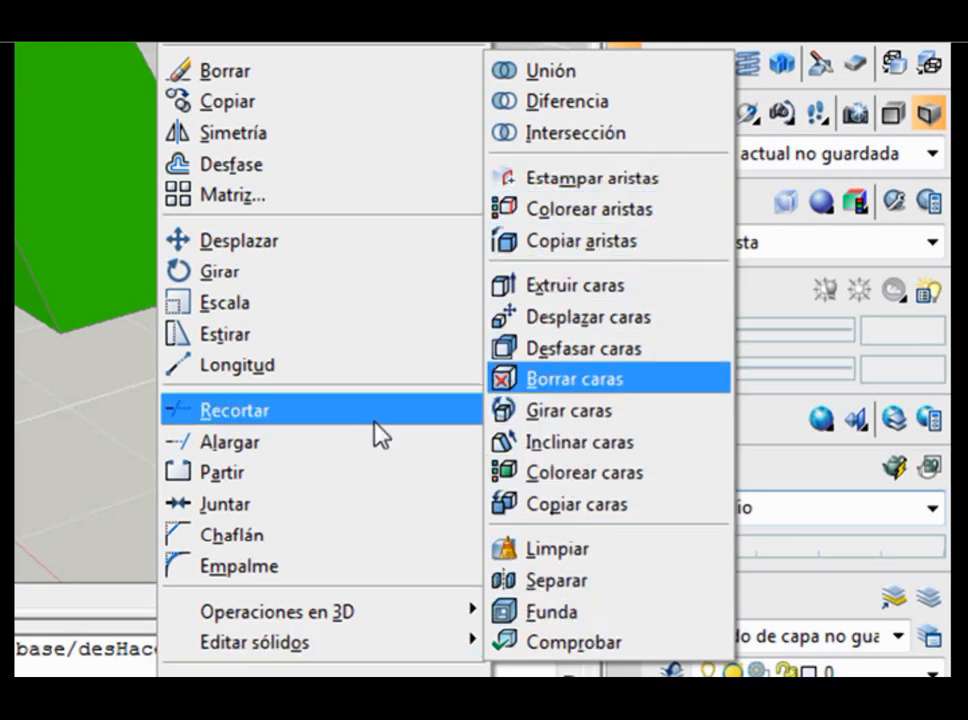
click(97, 427)
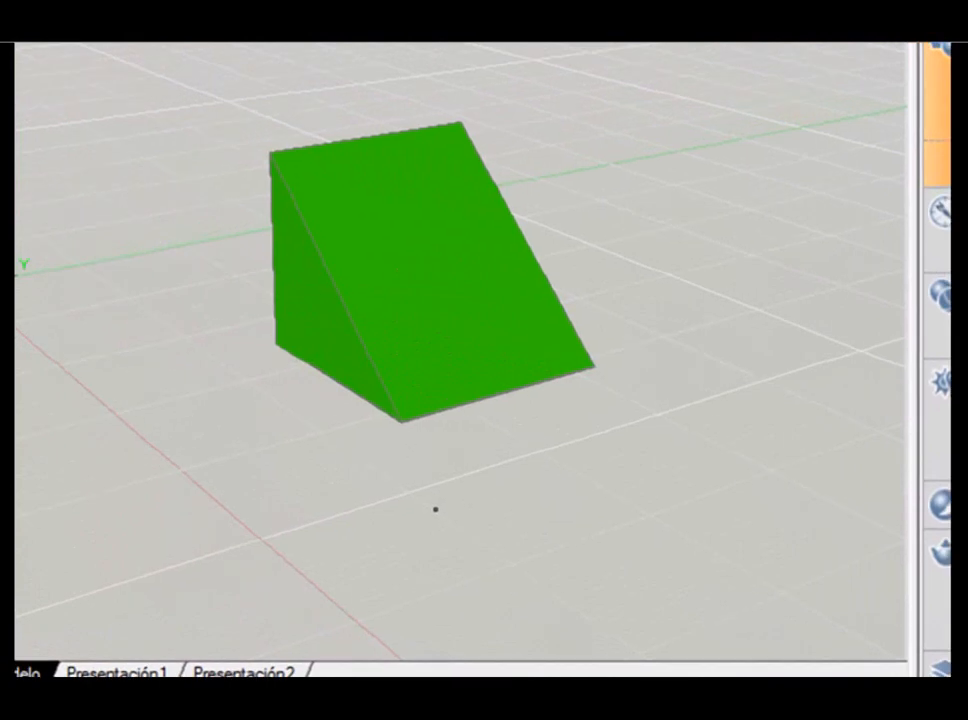
right_click(533, 533)
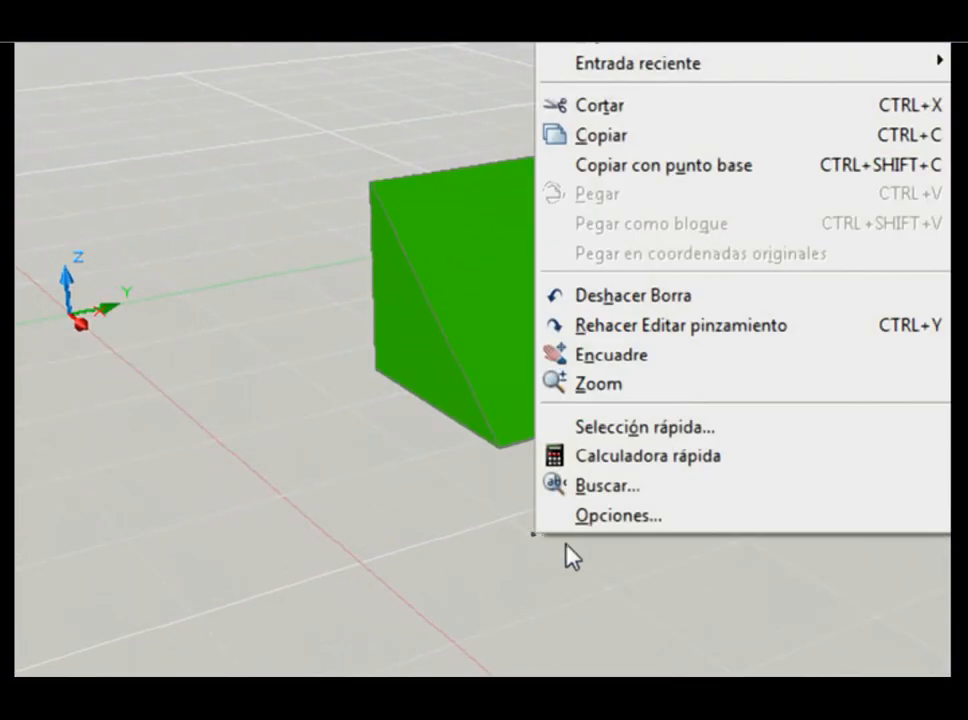
click(596, 600)
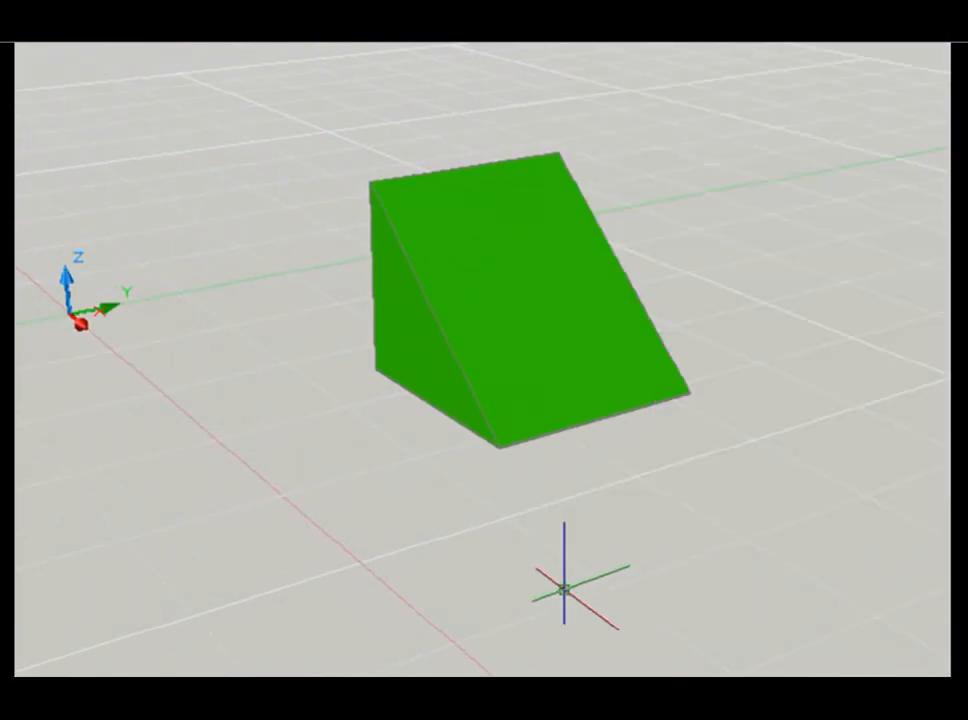
Step: Raise the top edge of the green wedge by about 124 units along Z using its height grip
click(494, 428)
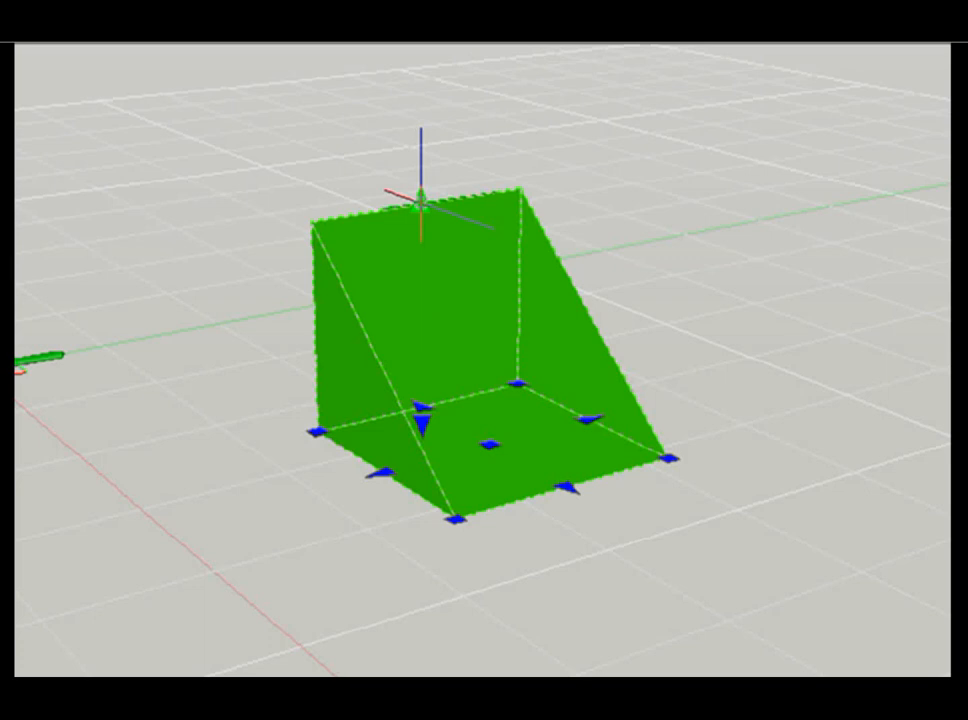
click(420, 200)
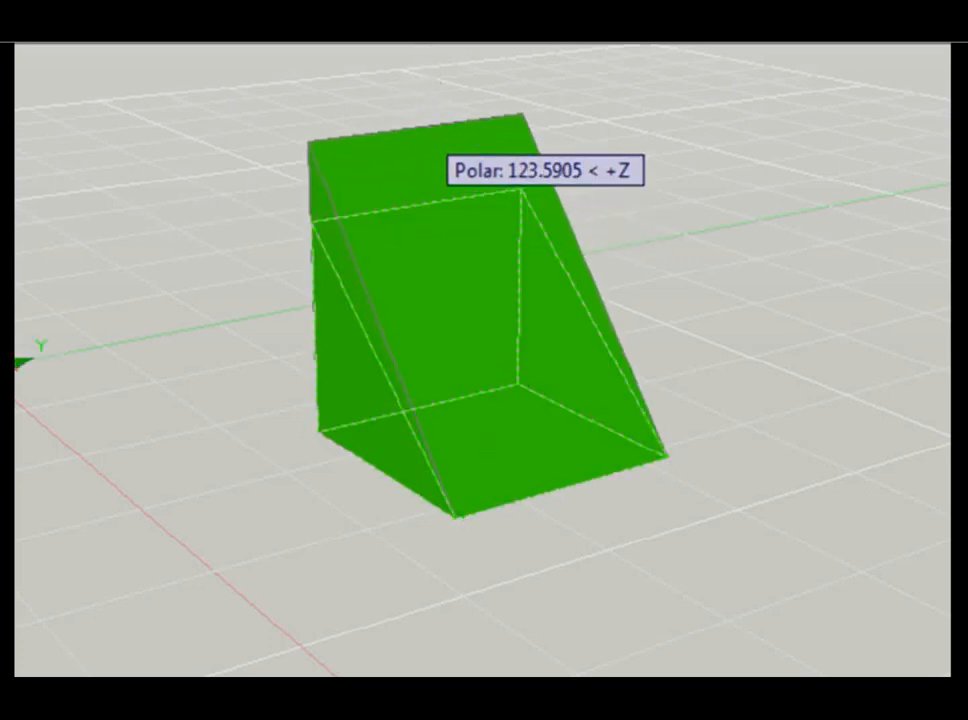
click(419, 125)
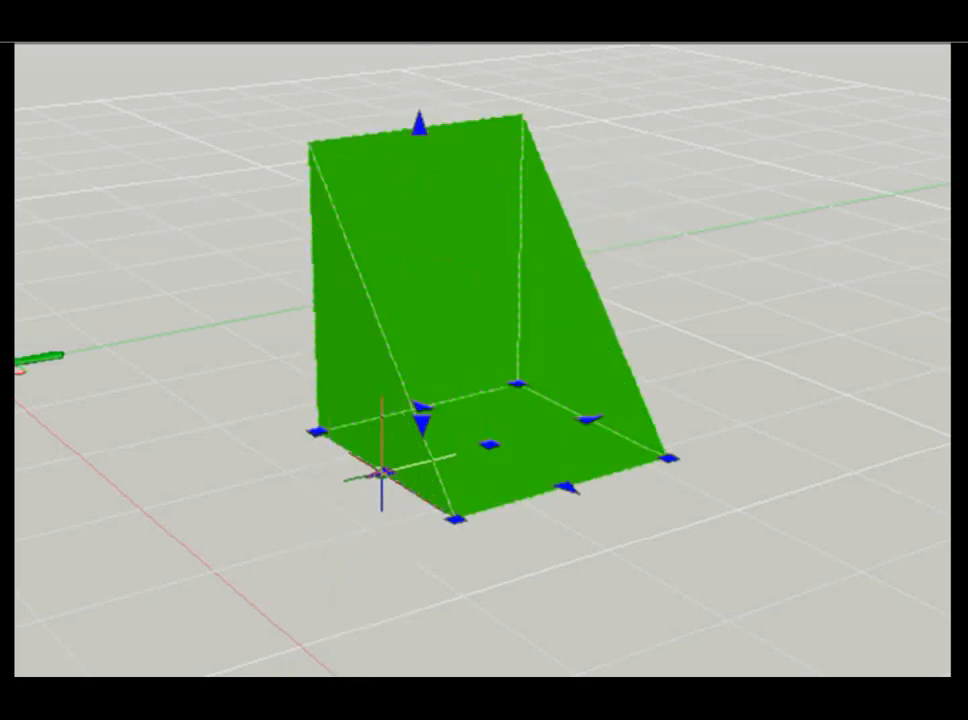
Step: Widen the green wedge about 180 units toward negative Y, then stretch its positive-Y side outward and pull it back in
click(381, 472)
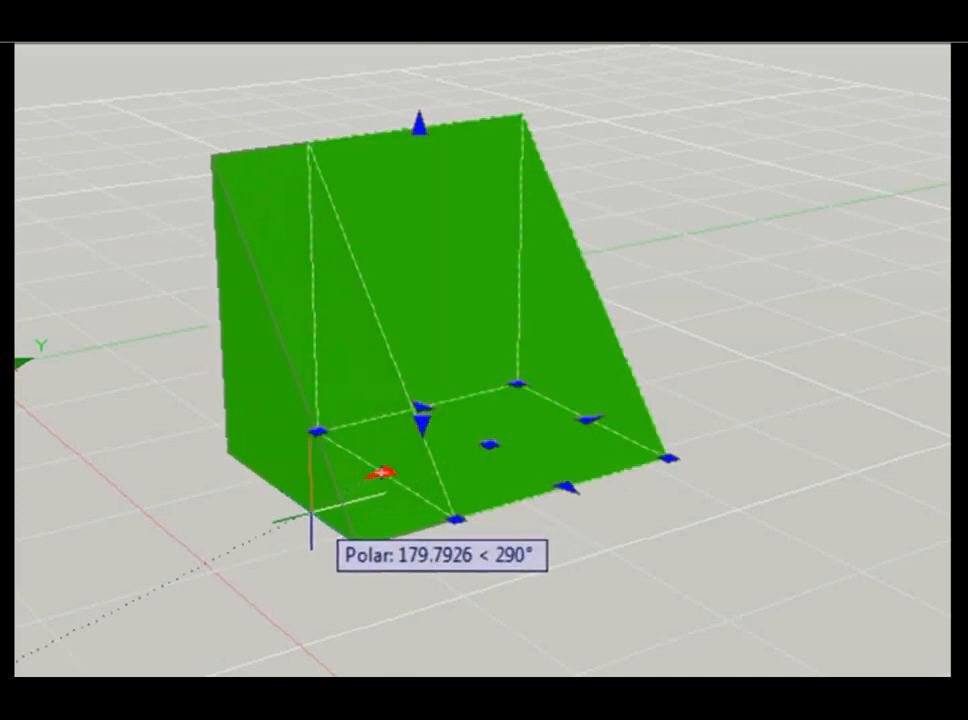
click(309, 518)
click(588, 419)
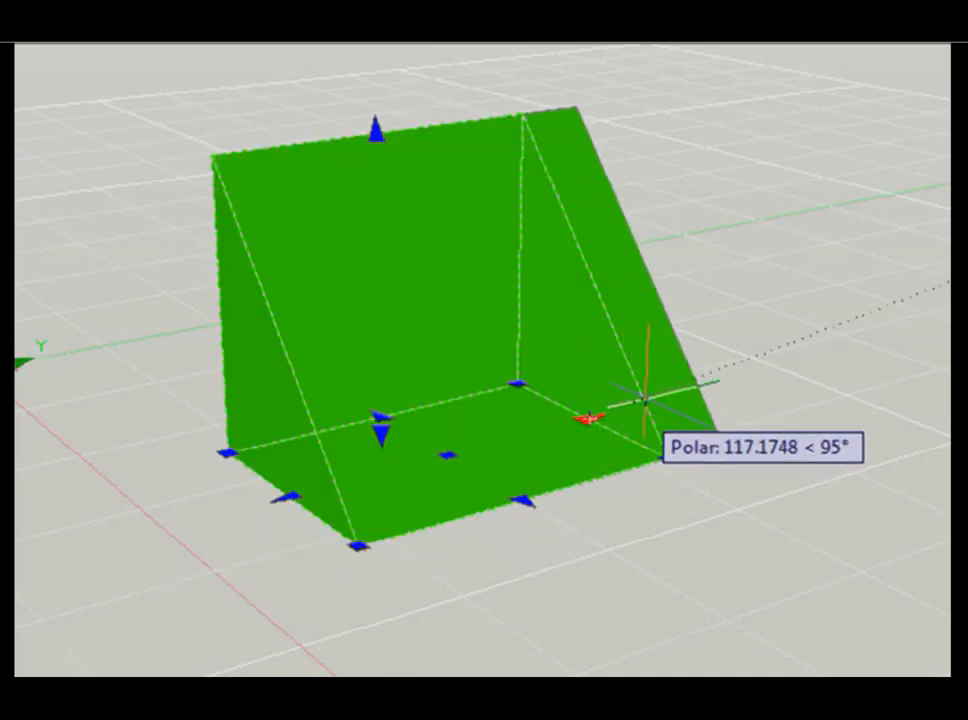
click(681, 394)
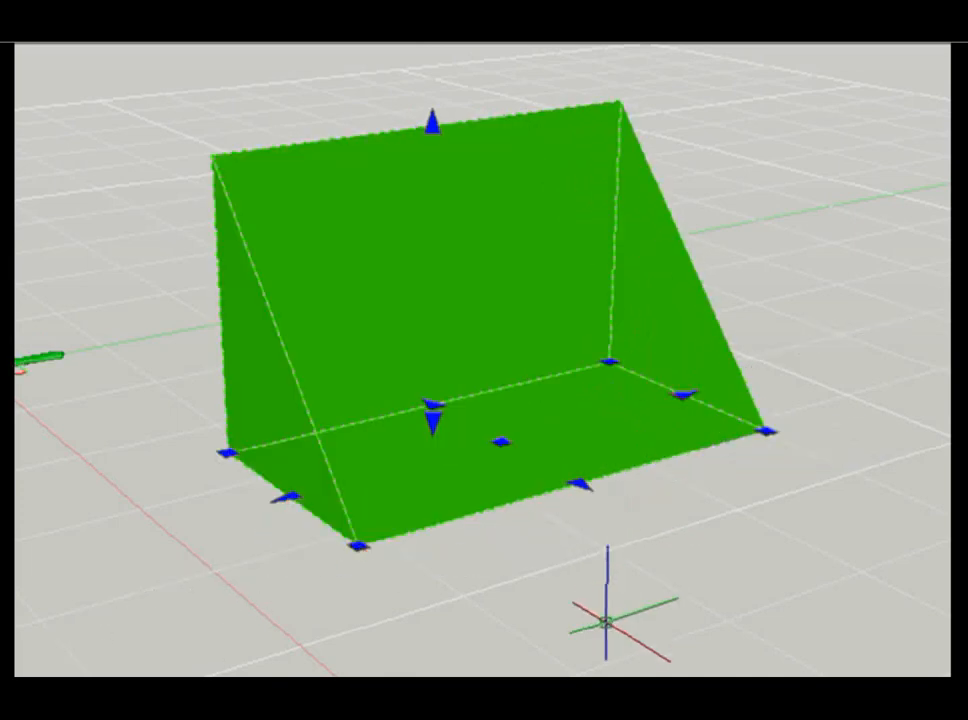
click(681, 394)
click(600, 424)
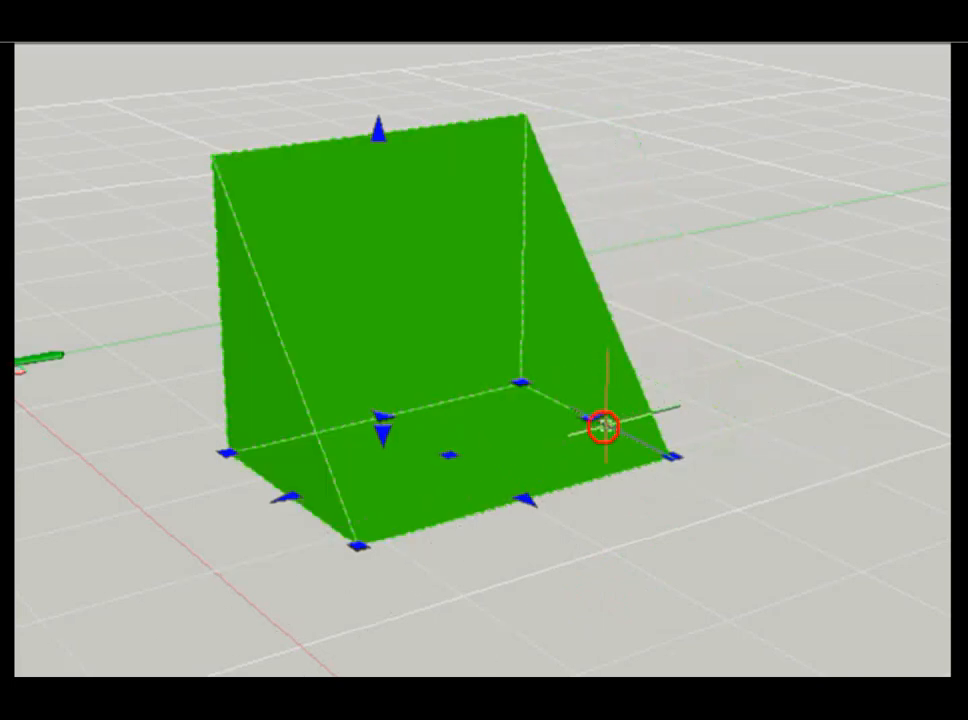
Step: Extend the wedge's base downward along Z, and undo the change
click(383, 425)
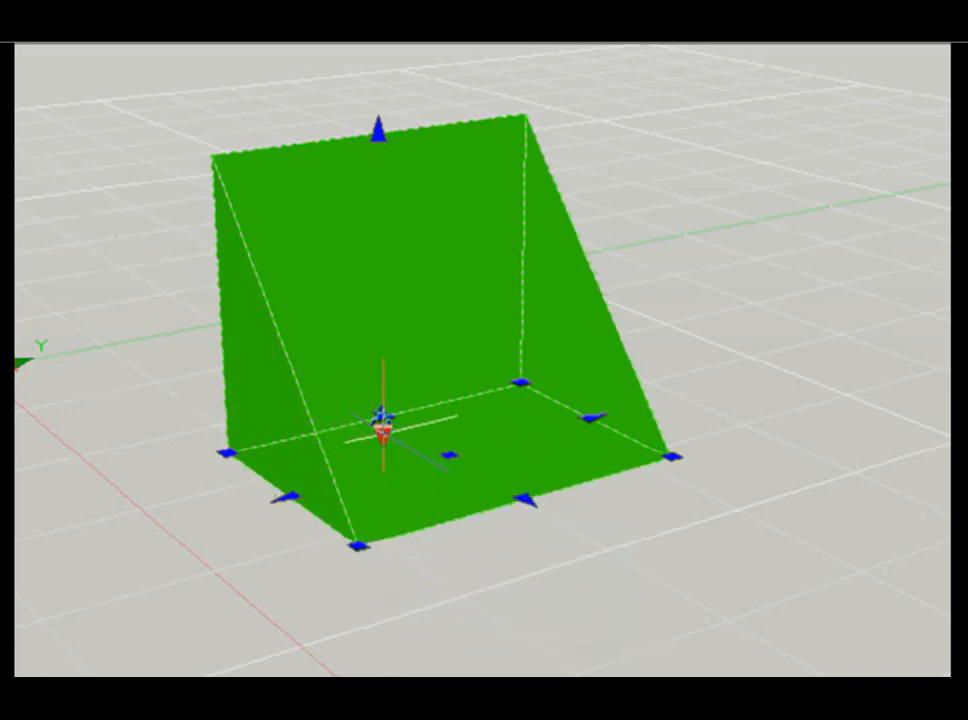
click(383, 467)
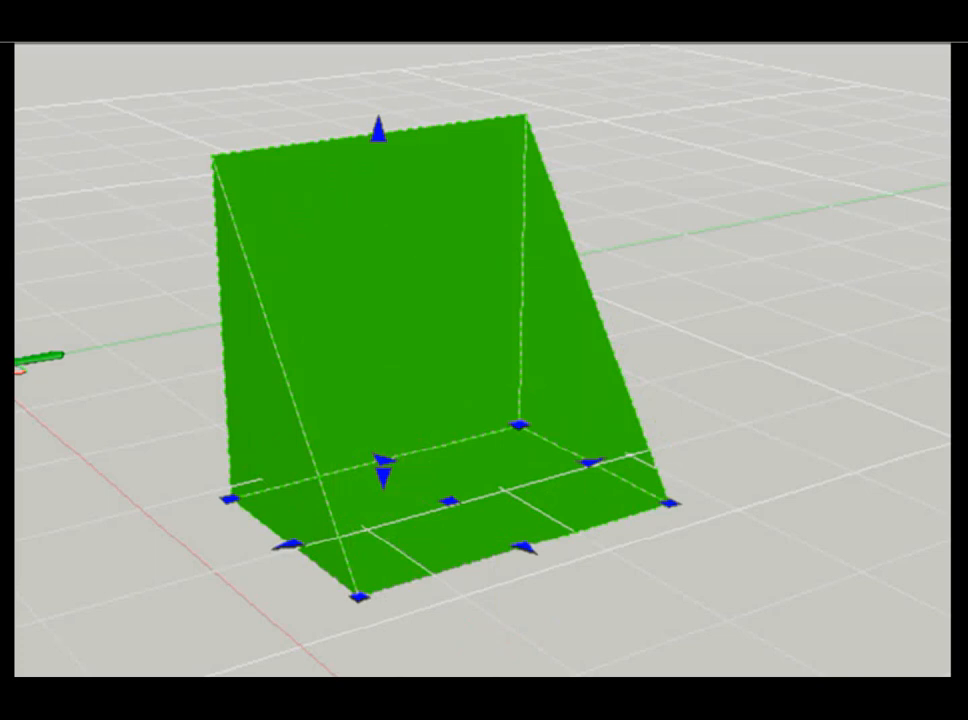
key(Escape)
Step: Reshape the wedge's rectangular footprint by pulling its two front base corners outward and its rear negative-Y corner inward
click(493, 460)
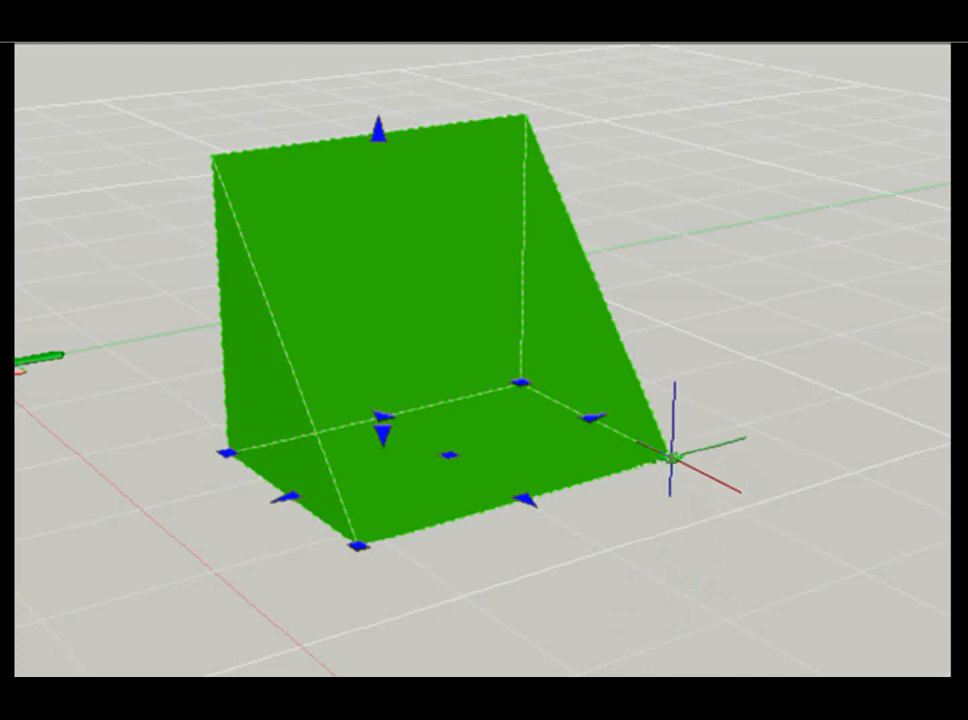
click(671, 457)
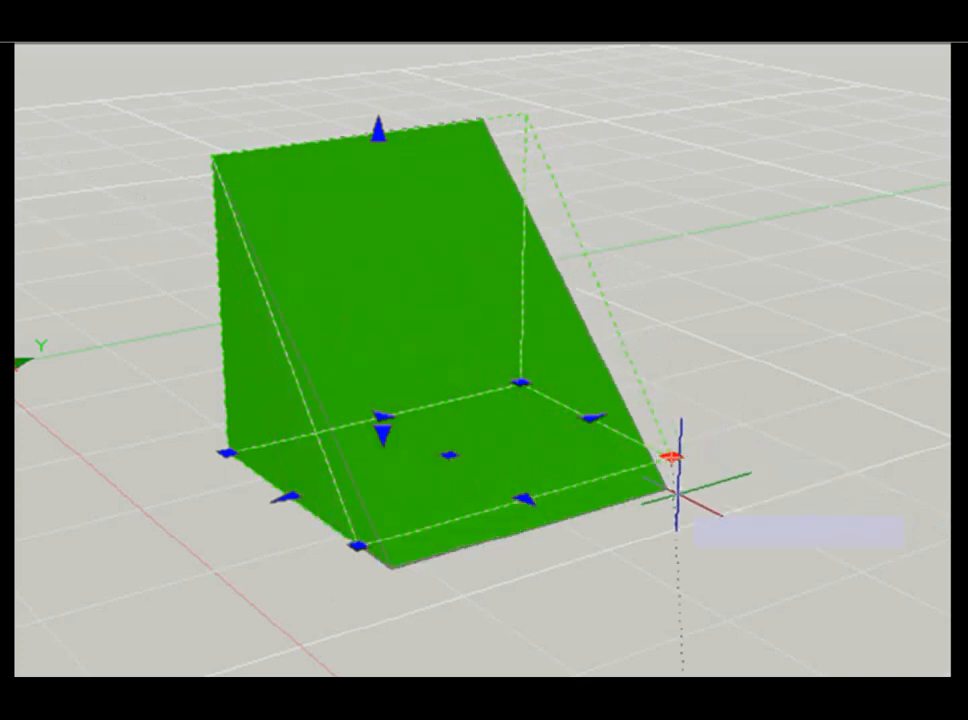
click(760, 482)
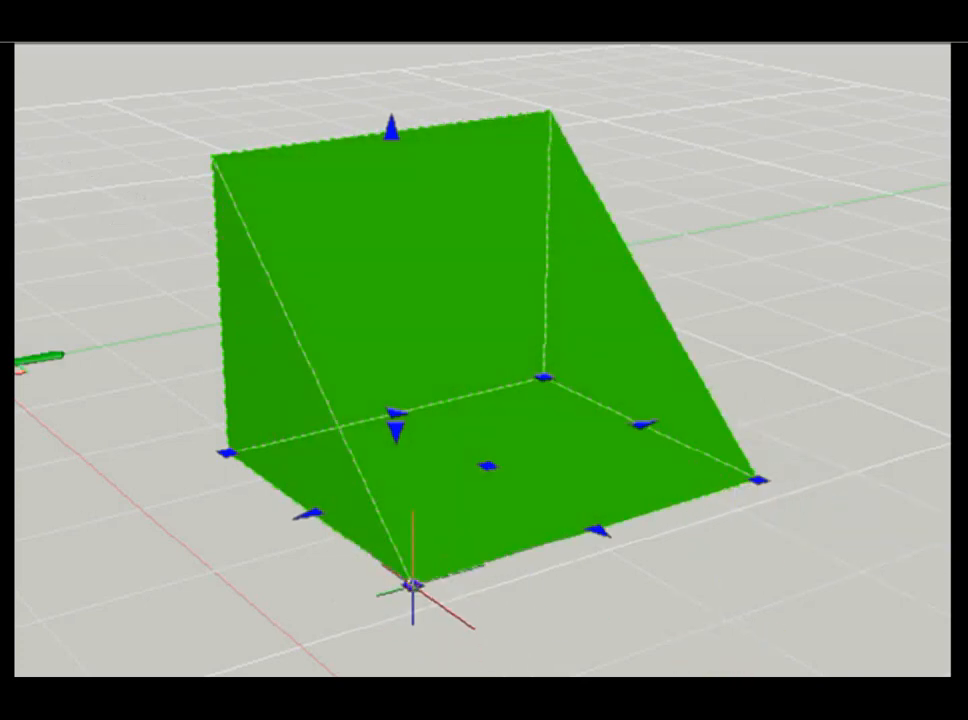
click(410, 583)
click(386, 633)
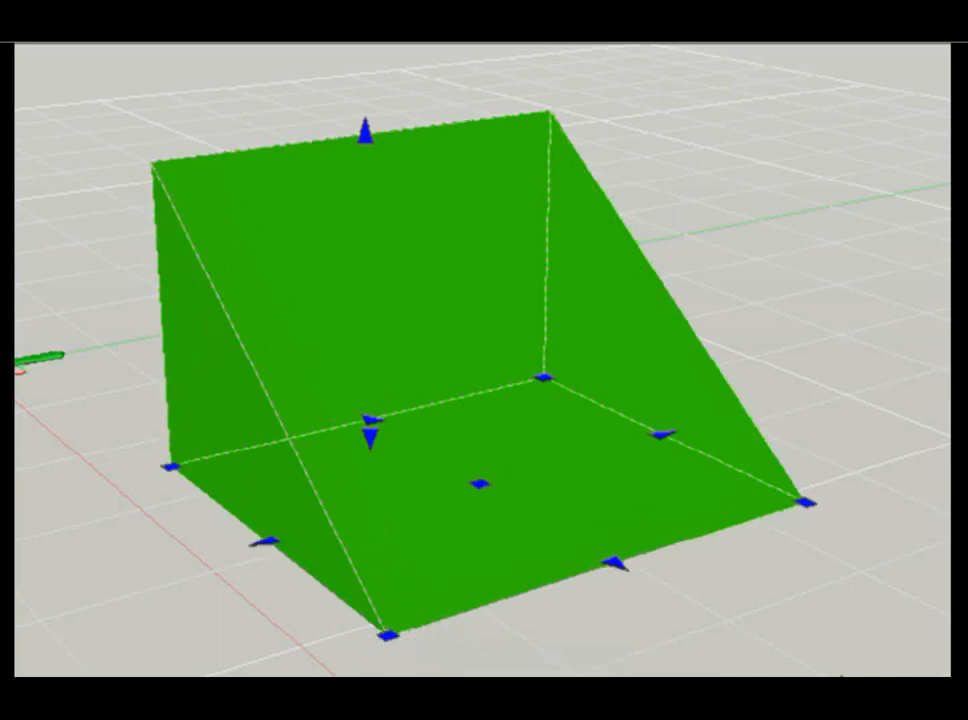
click(170, 466)
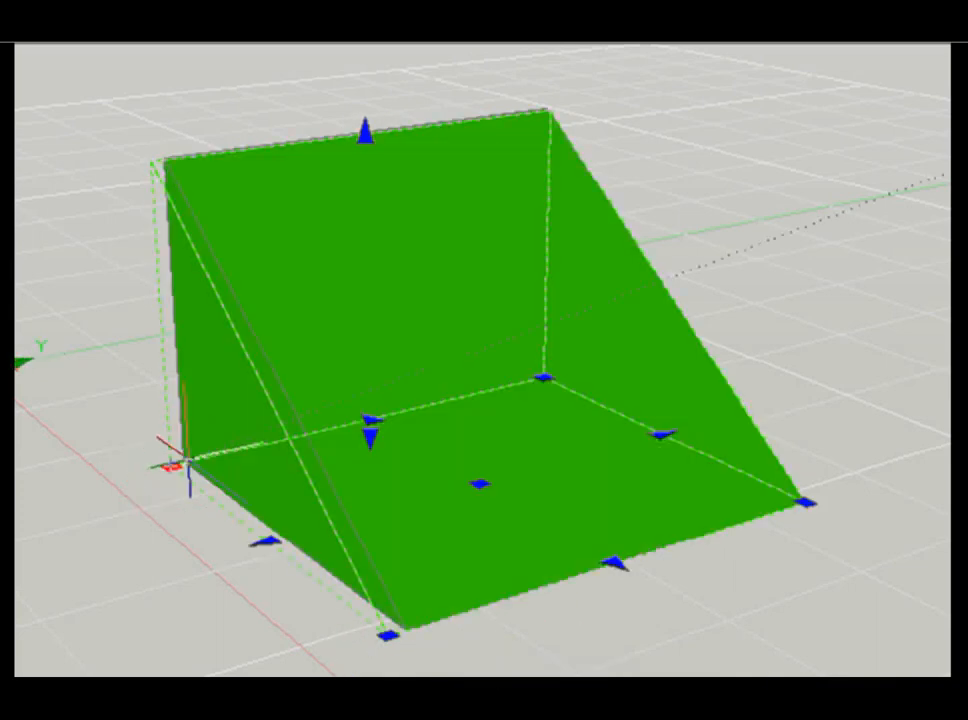
click(295, 459)
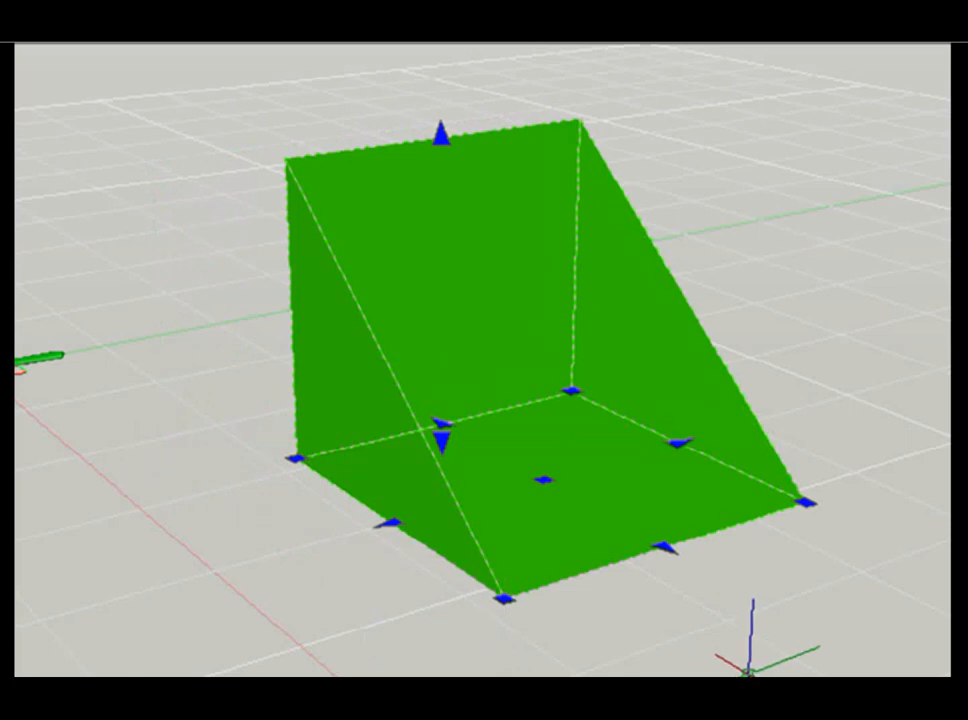
Step: Move the whole wedge across the ground plane by the grip at its base centre
mouse_move(544, 480)
click(544, 480)
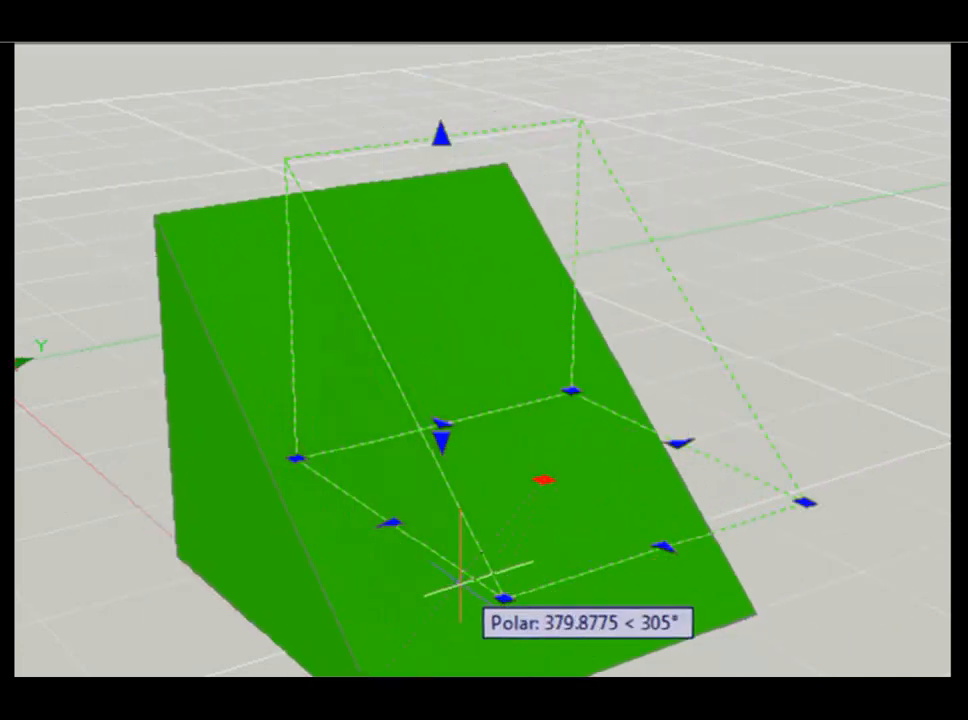
click(469, 493)
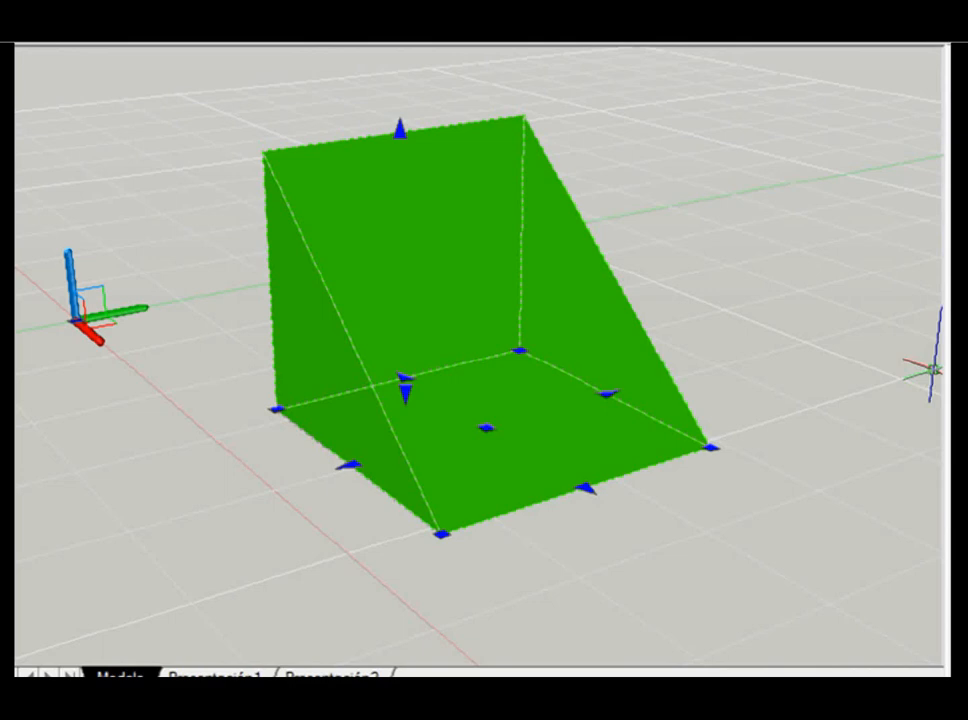
Step: Create a cone on the ground beside the wedge's positive-Y side, slightly shorter than the wedge
click(935, 370)
click(753, 565)
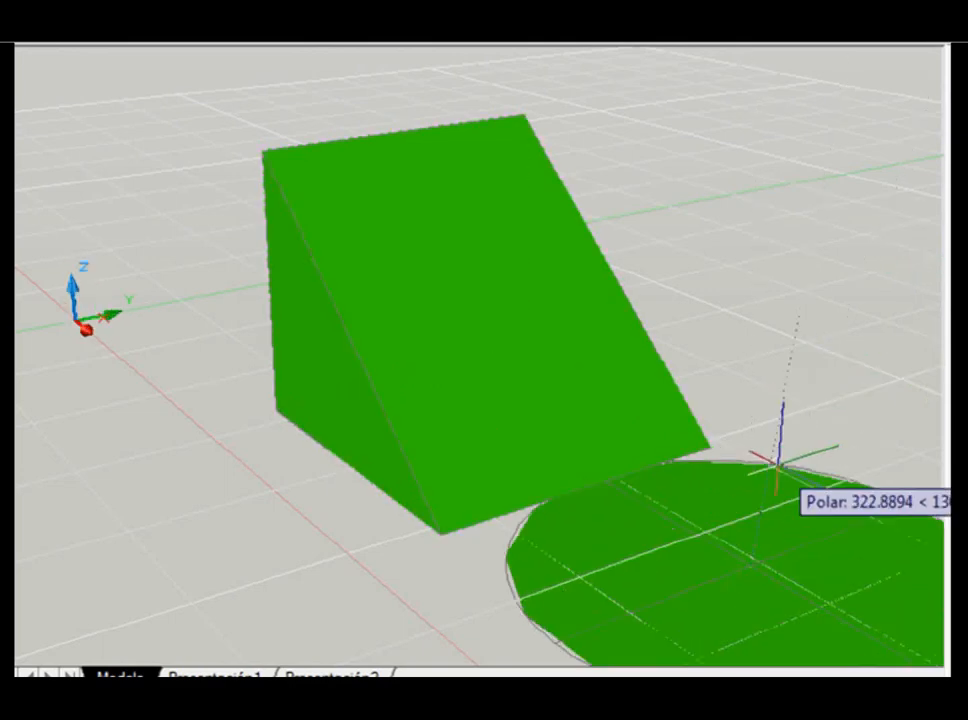
click(760, 528)
click(801, 316)
Step: Raise the cone's apex along Z and open up its top radius to turn it into a truncated cone
click(795, 435)
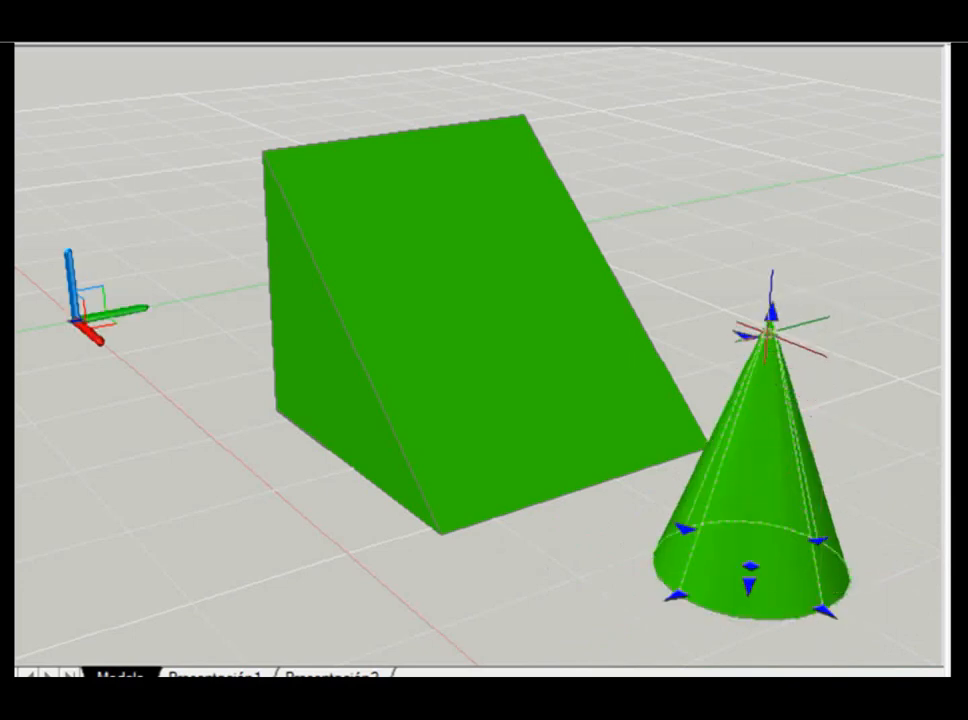
click(771, 310)
click(779, 222)
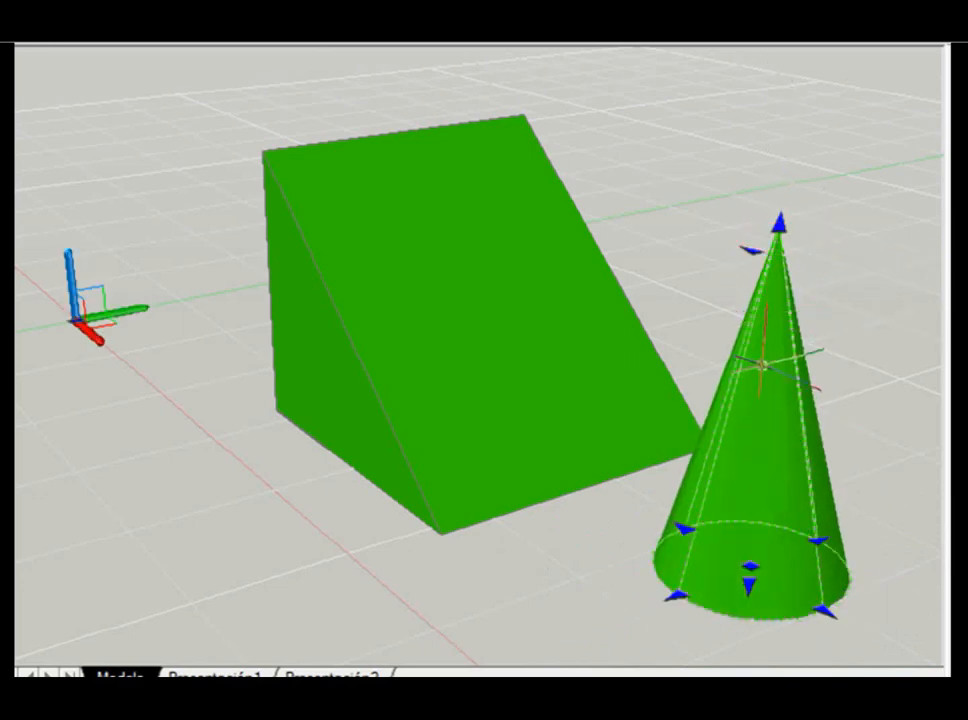
click(745, 249)
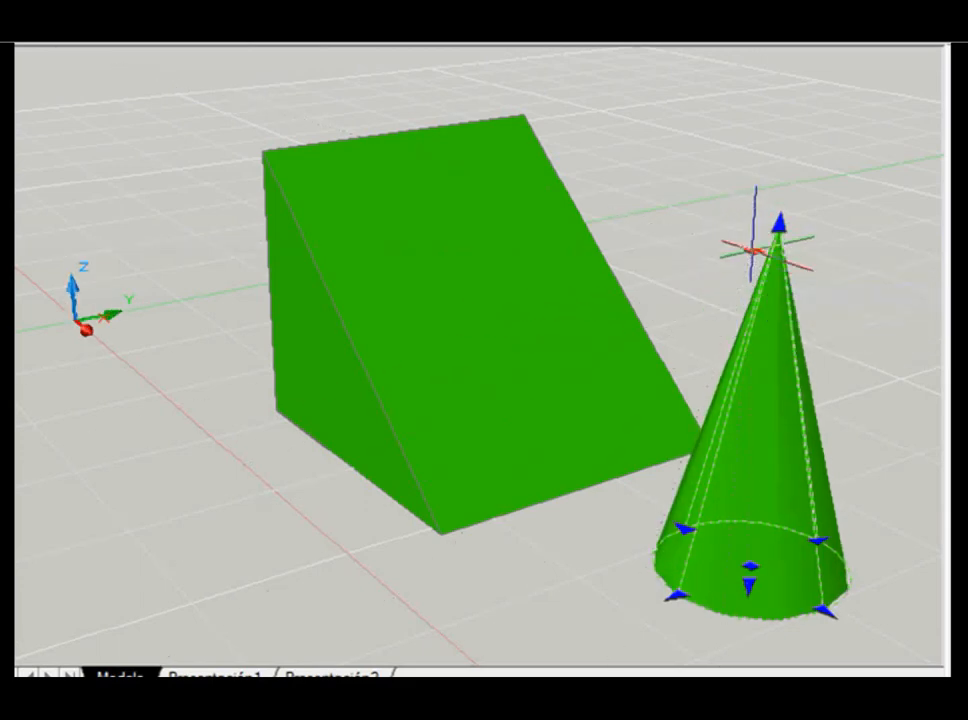
click(713, 241)
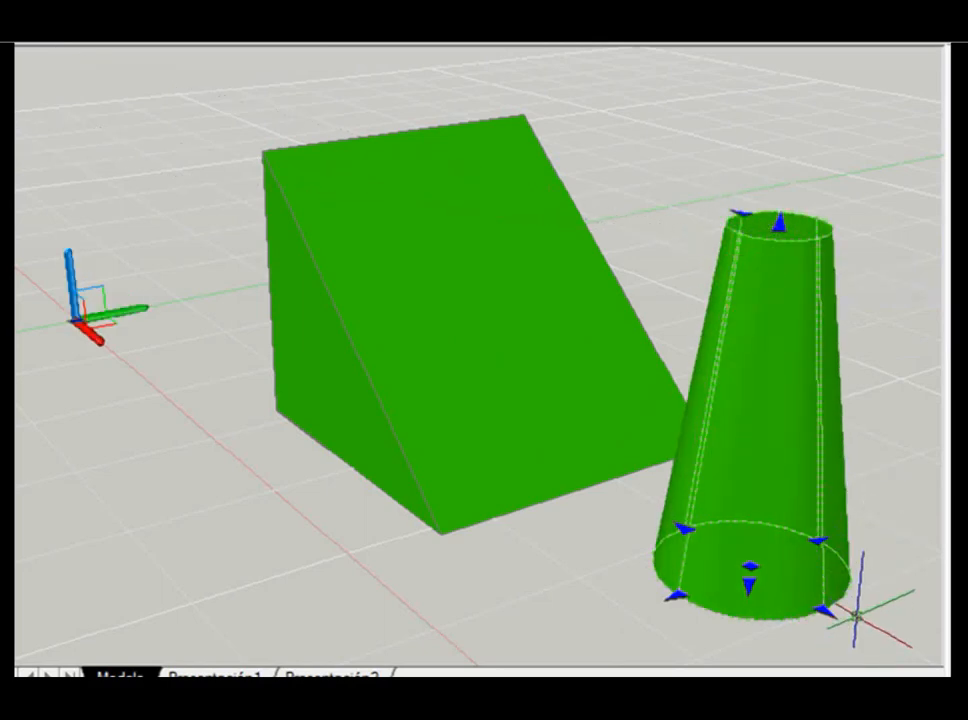
Step: Extend the truncated cone's base downward along Z, and undo the change
click(749, 580)
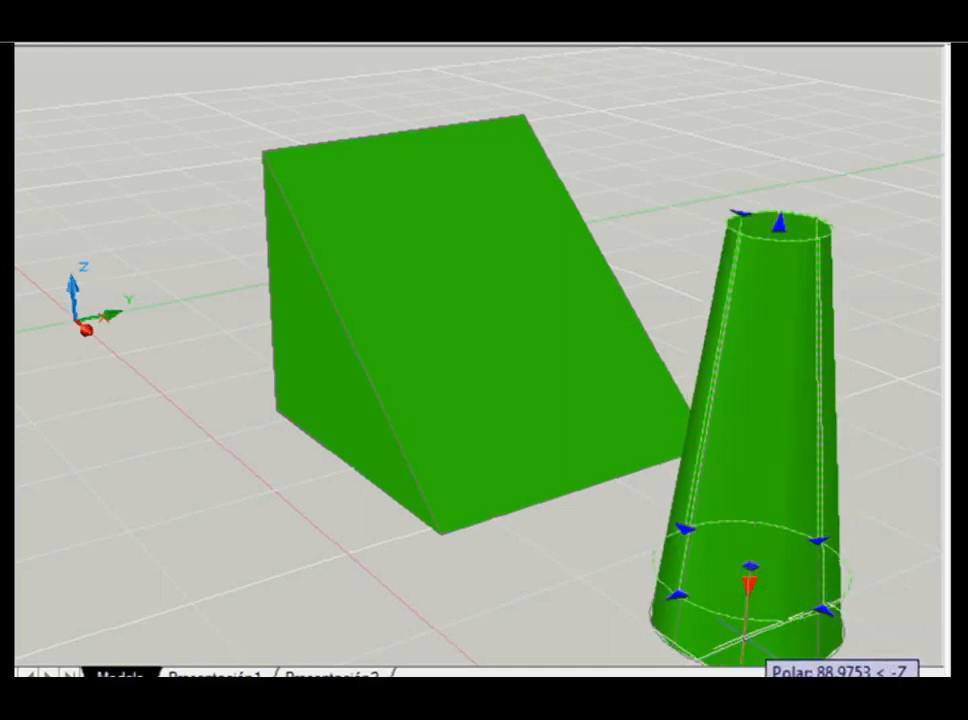
click(743, 635)
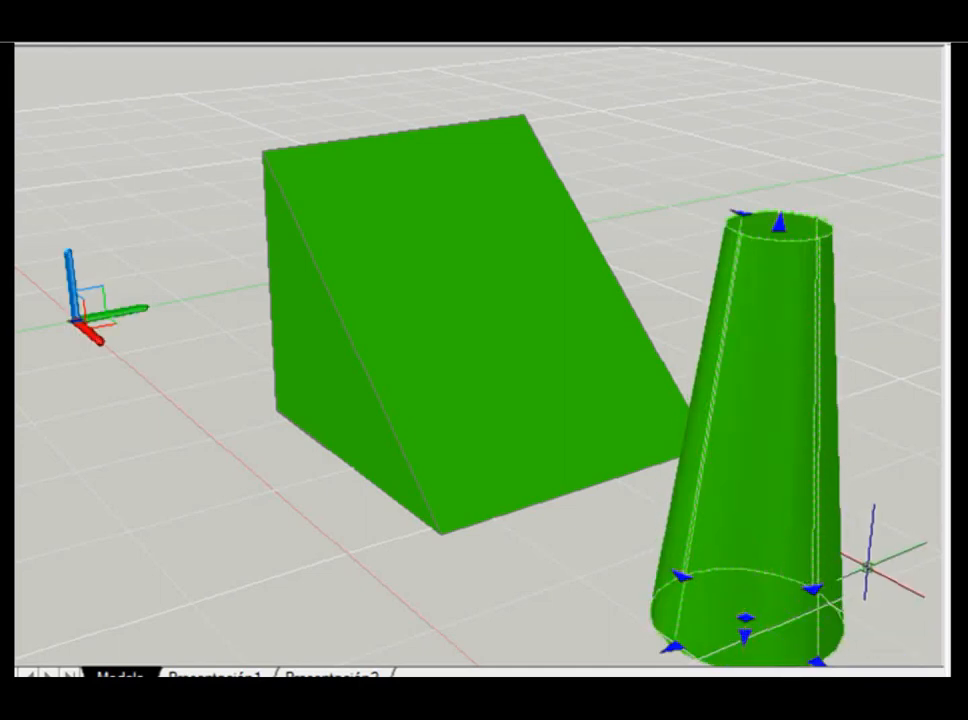
key(ctrl+z)
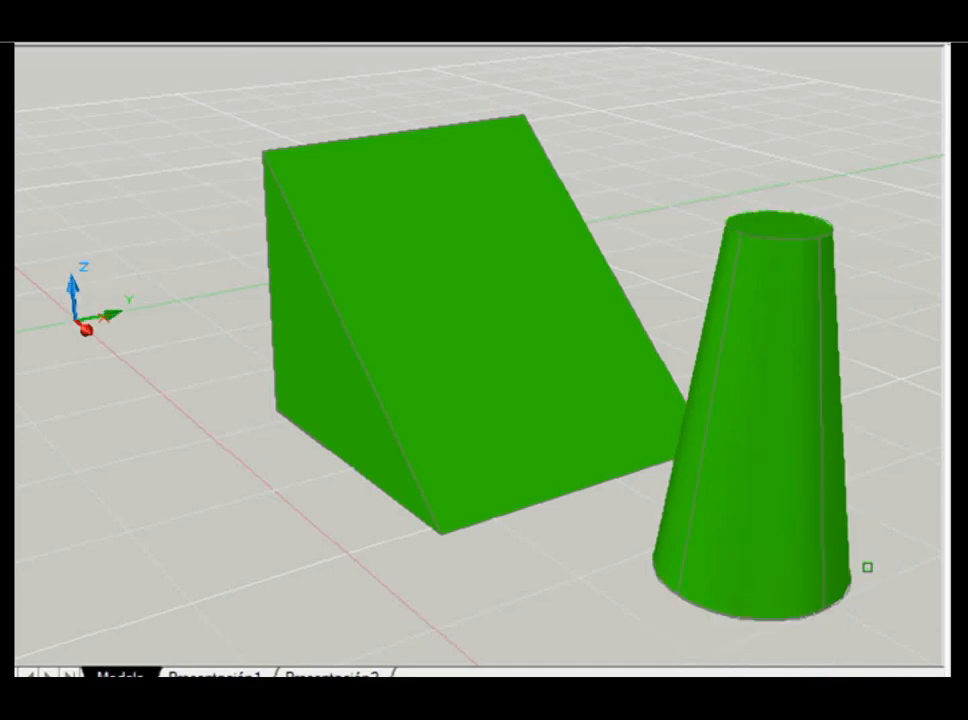
Step: Enlarge the truncated cone's base radius and move the cone by its base centre to the far side beyond the wedge
click(806, 548)
click(677, 593)
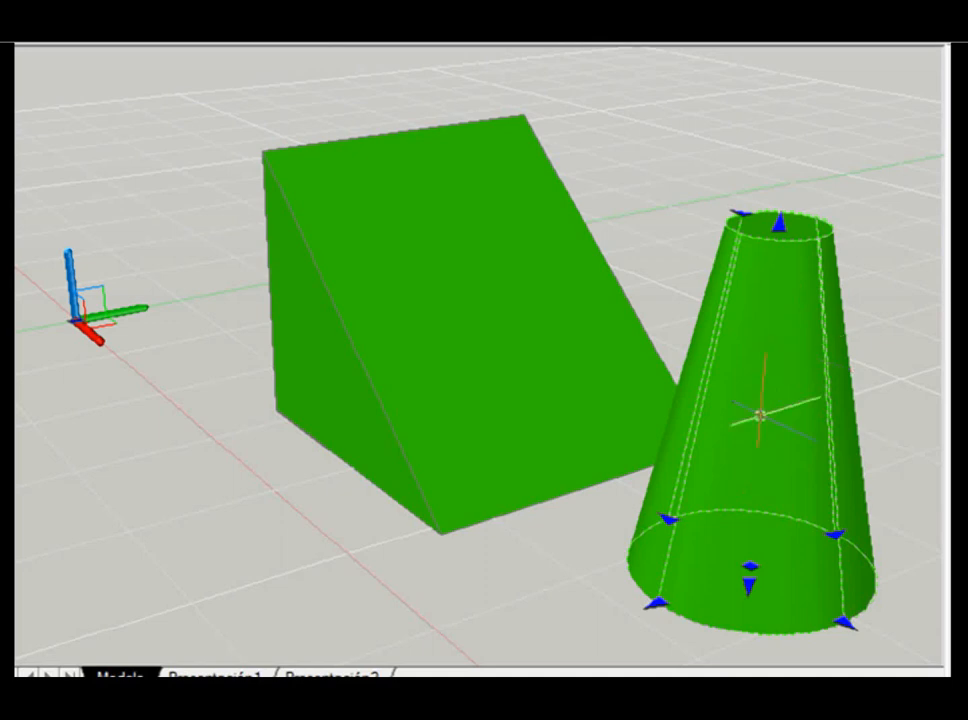
mouse_move(750, 567)
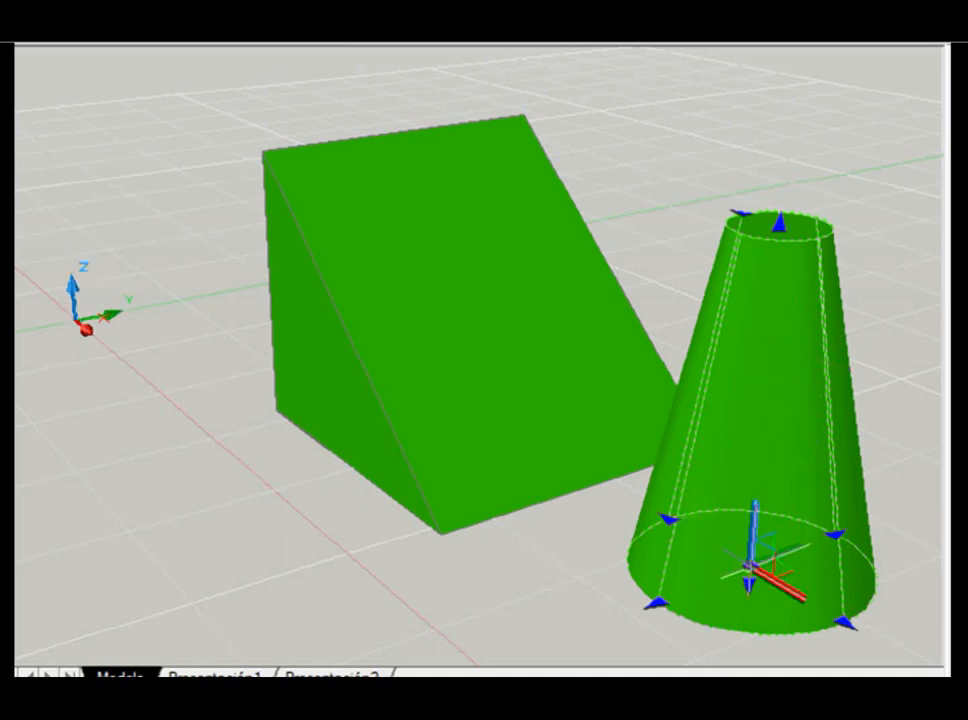
click(750, 567)
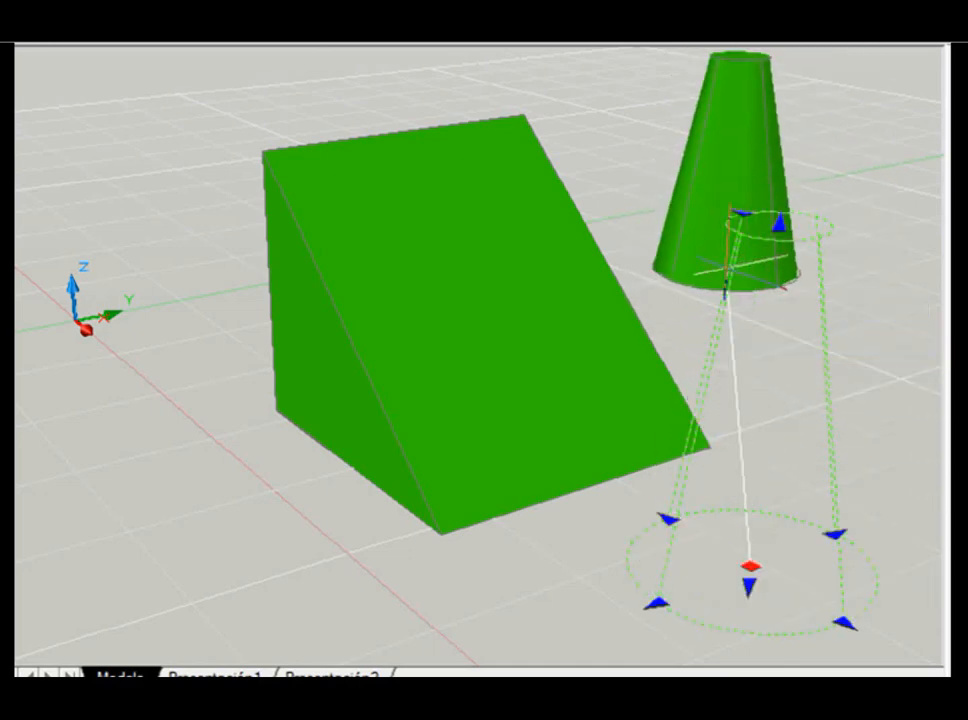
click(727, 268)
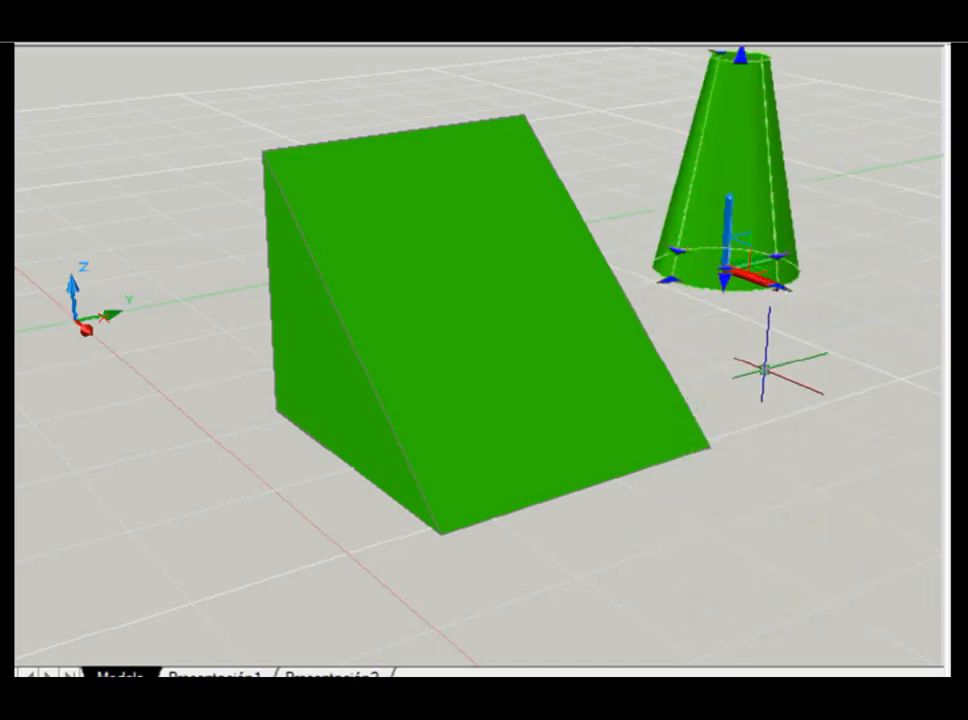
key(Escape)
Step: Delete the green wedge
click(665, 515)
click(606, 453)
key(Delete)
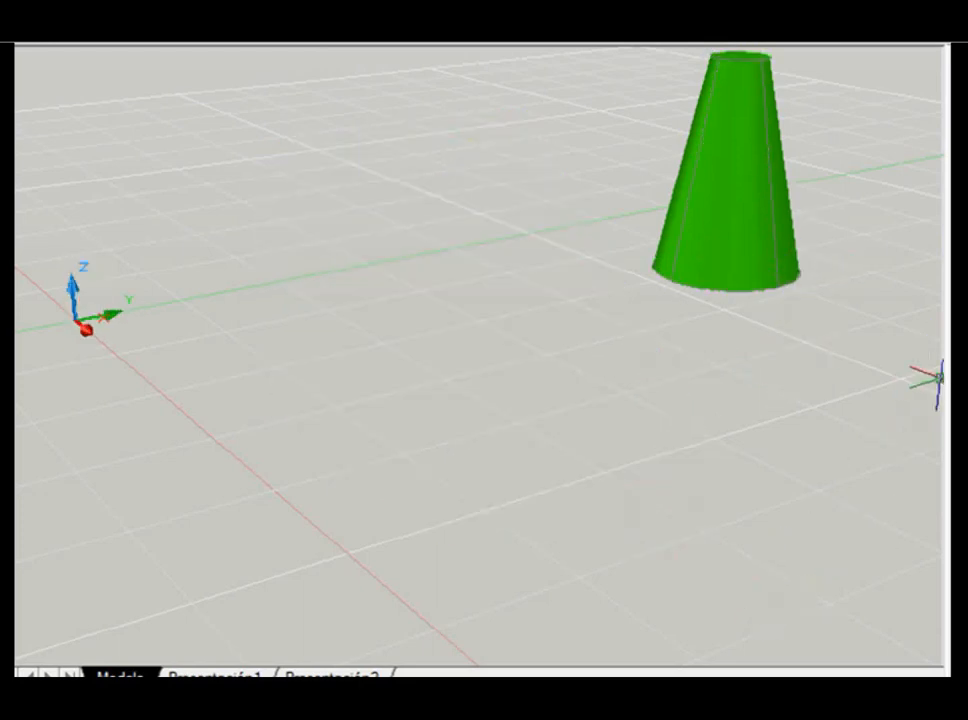
Step: Create a rectangular box on the ground plane between the origin and the truncated cone
click(281, 330)
click(592, 387)
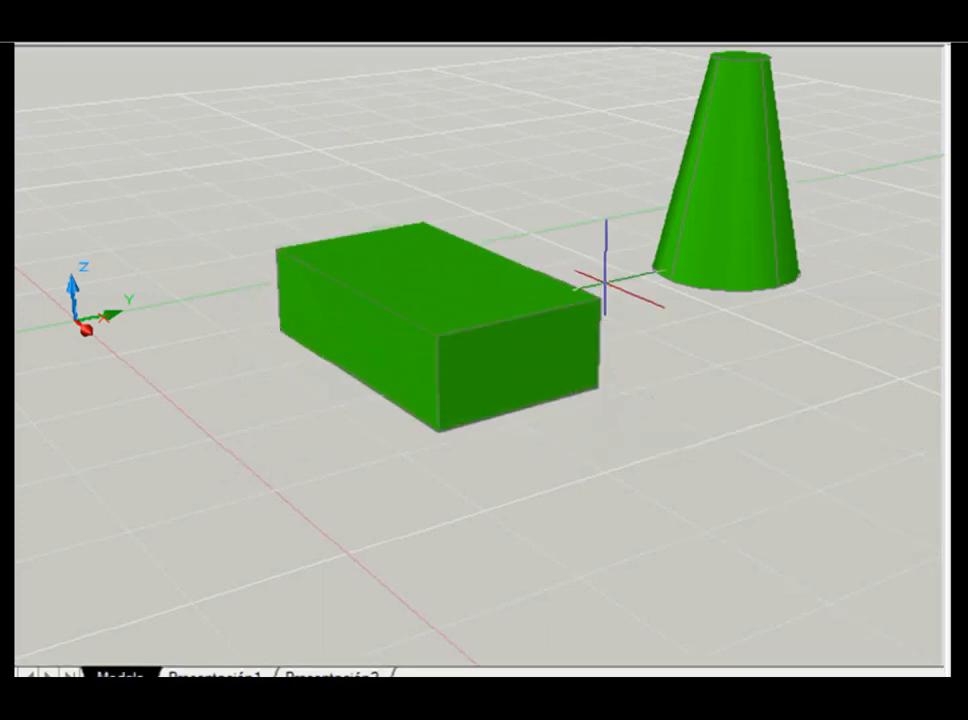
click(601, 233)
Step: Stretch the box's base with its side grips, lengthening it along positive X and widening it toward the origin
click(430, 382)
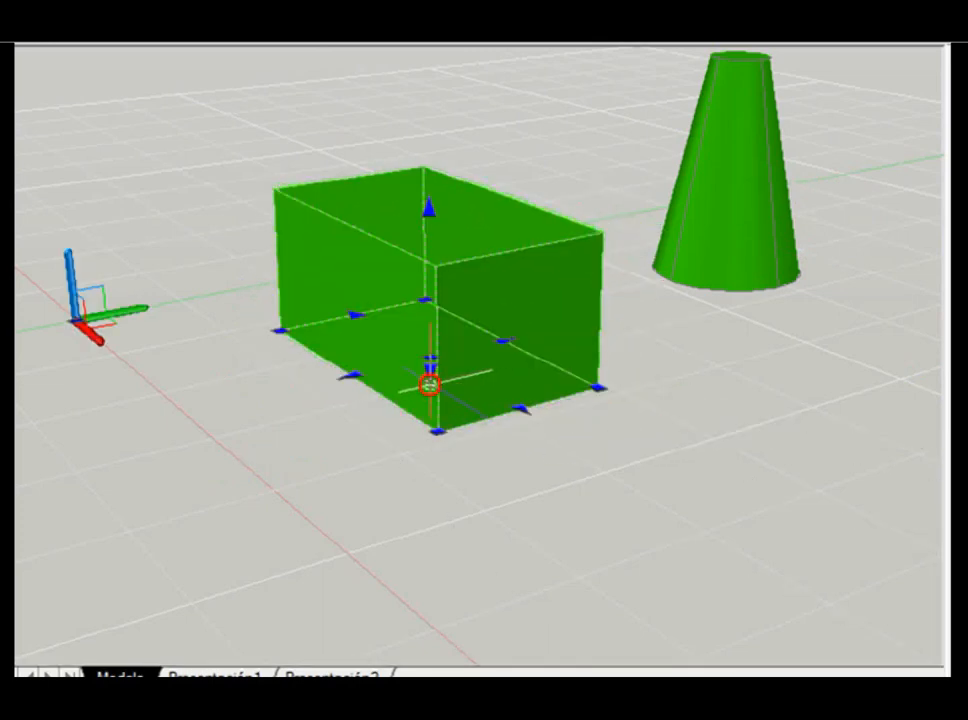
click(519, 406)
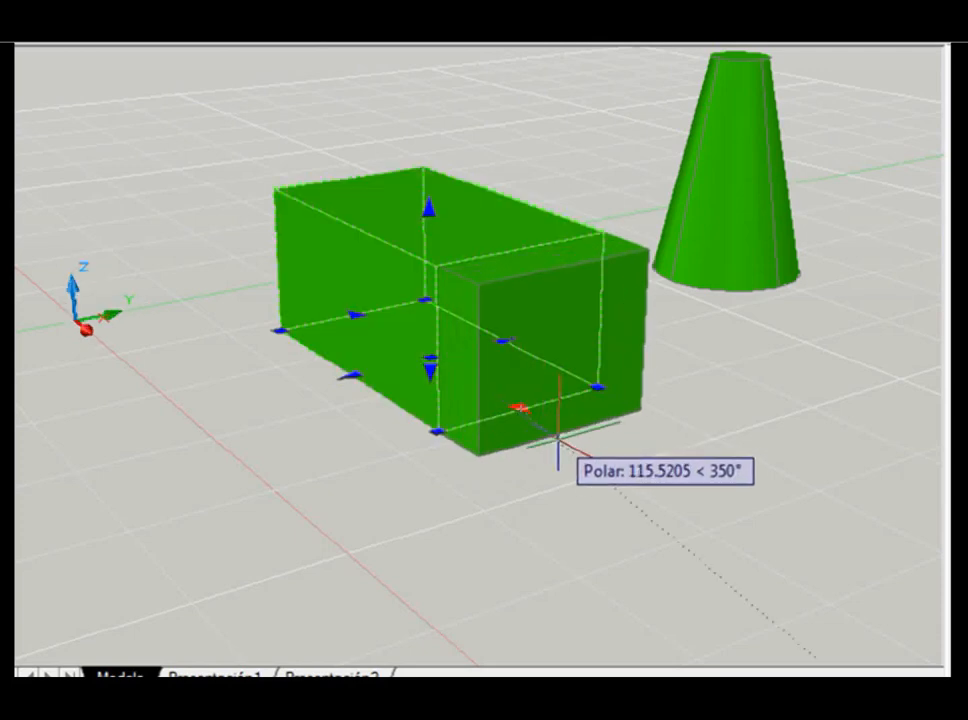
click(573, 460)
click(376, 392)
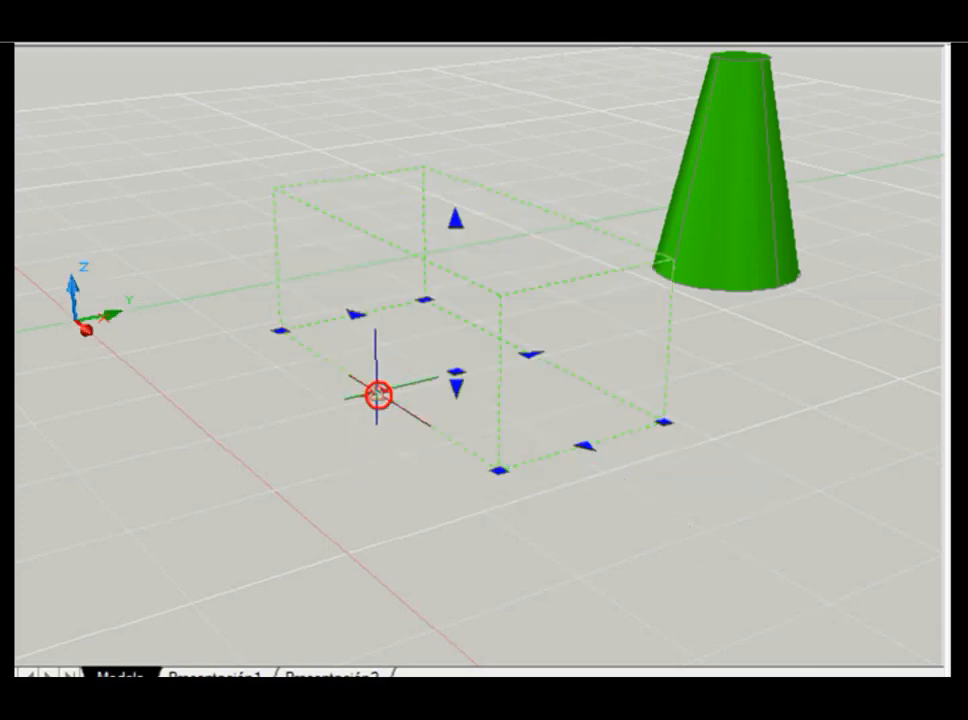
click(322, 405)
Step: Lower the box's height with its top grip, and try to resize its base from the front corner nearest the X axis
click(430, 223)
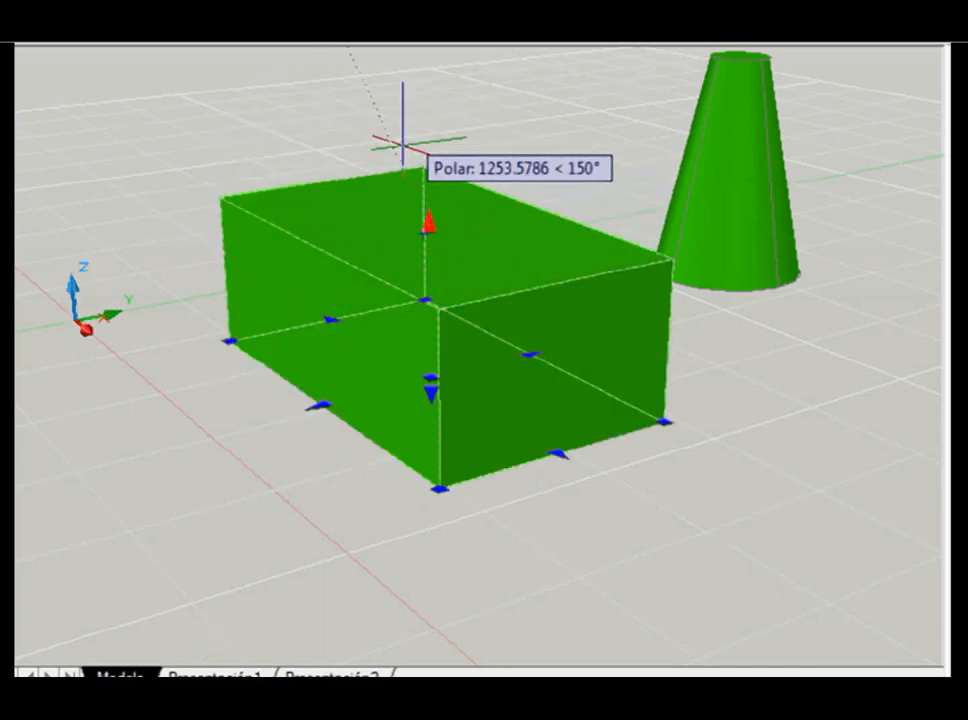
click(427, 258)
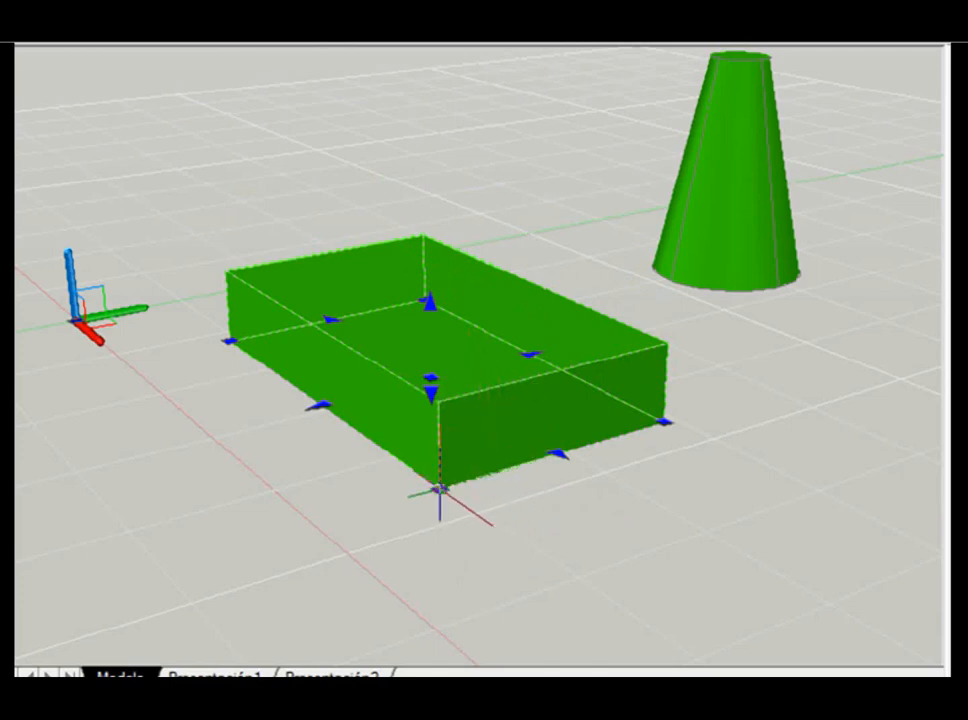
click(438, 490)
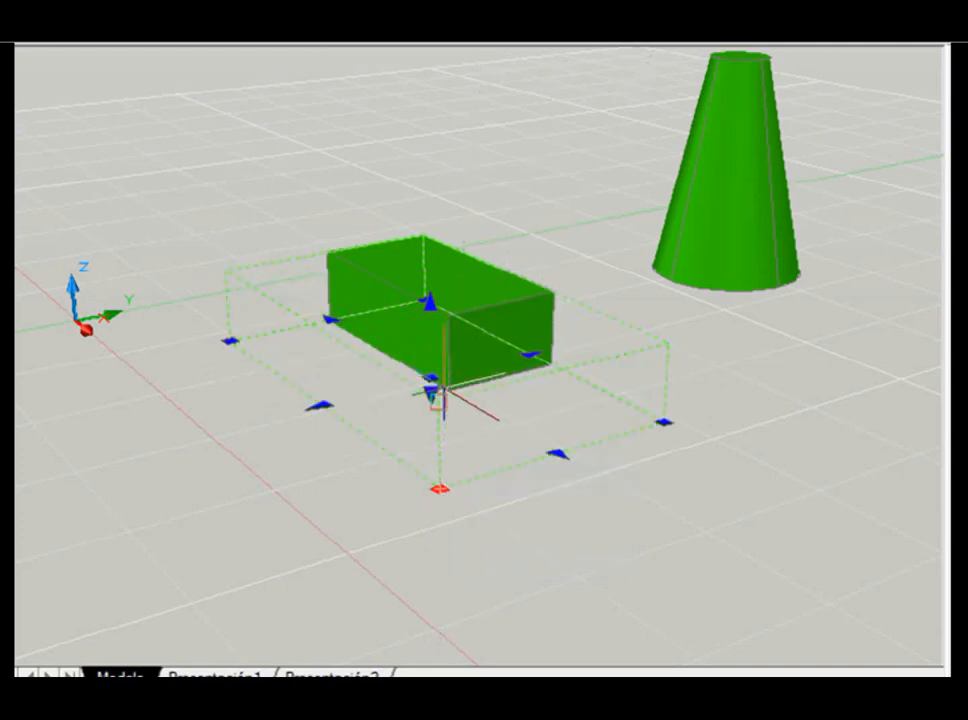
click(433, 392)
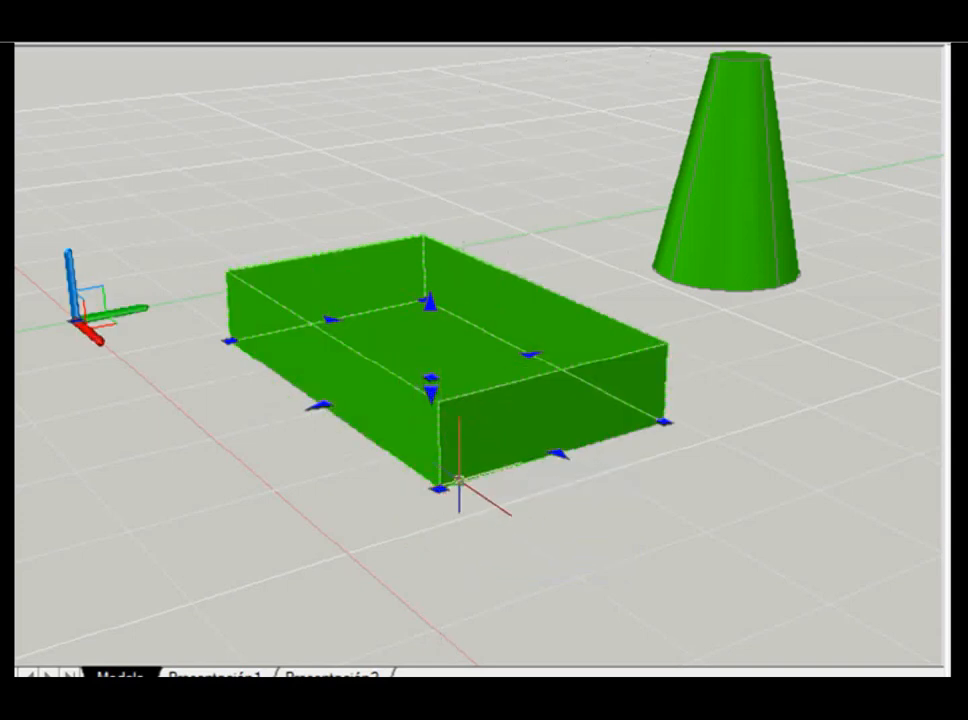
Step: Move the box by its base centre a short distance toward the truncated cone, keeping it on the ground plane
click(430, 378)
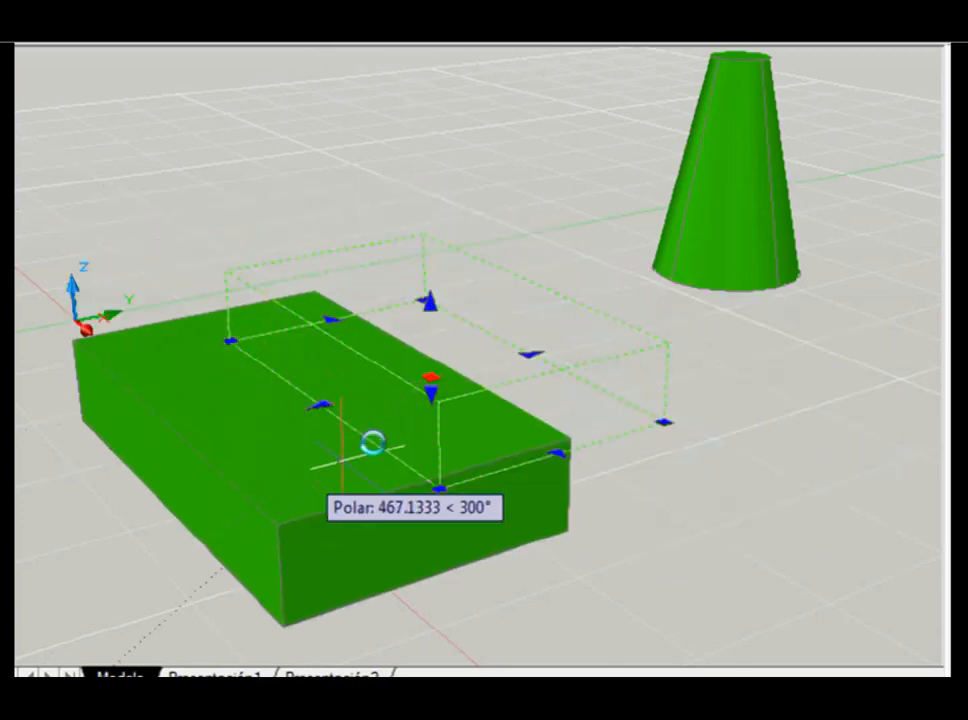
click(459, 350)
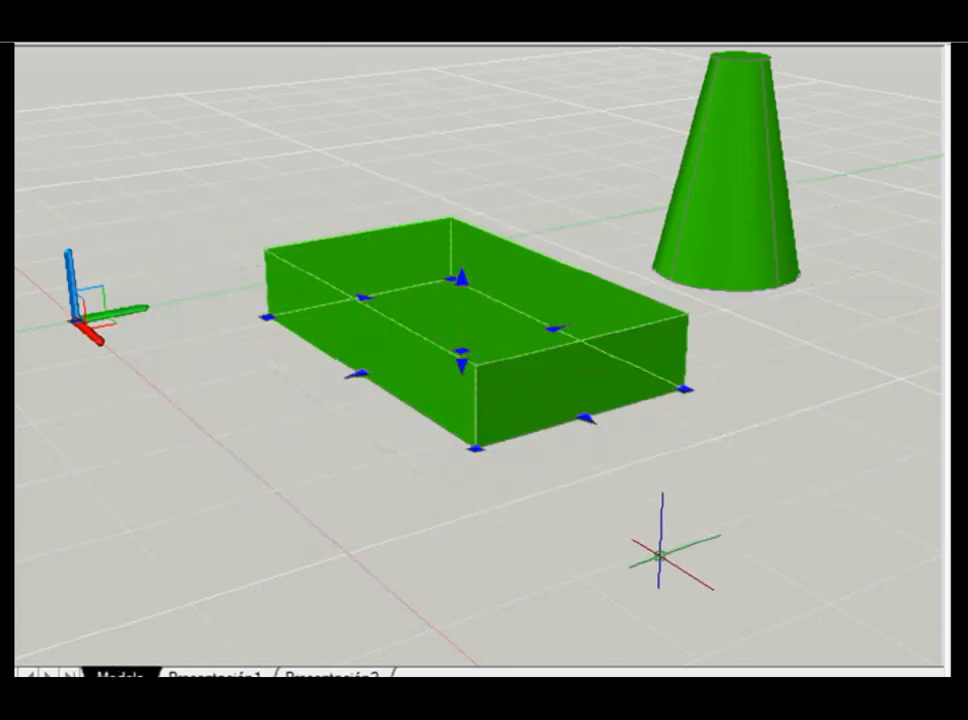
click(490, 499)
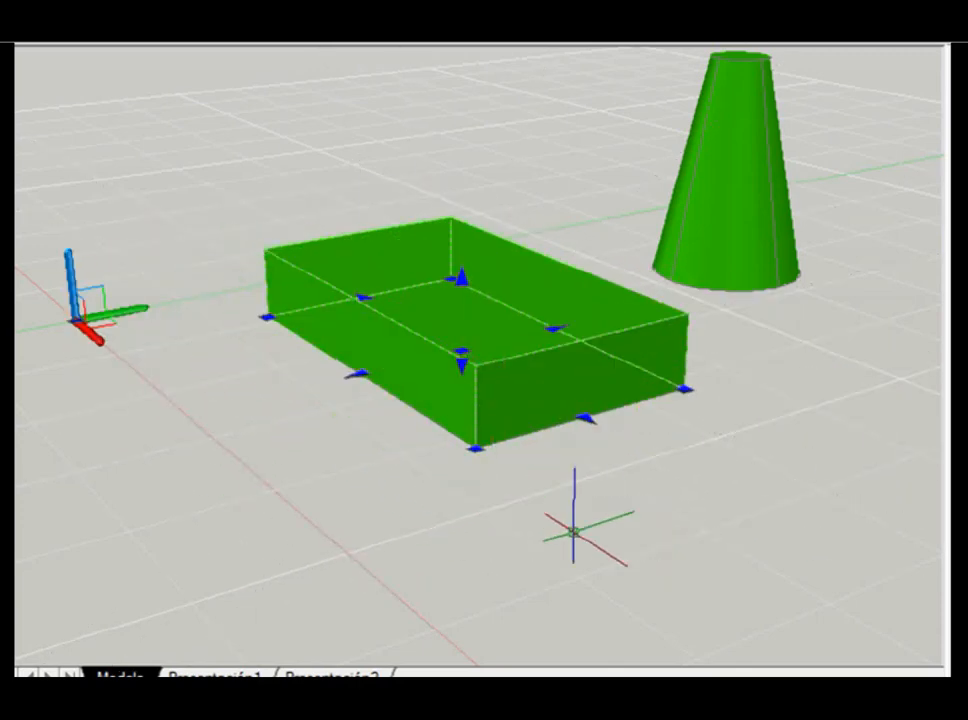